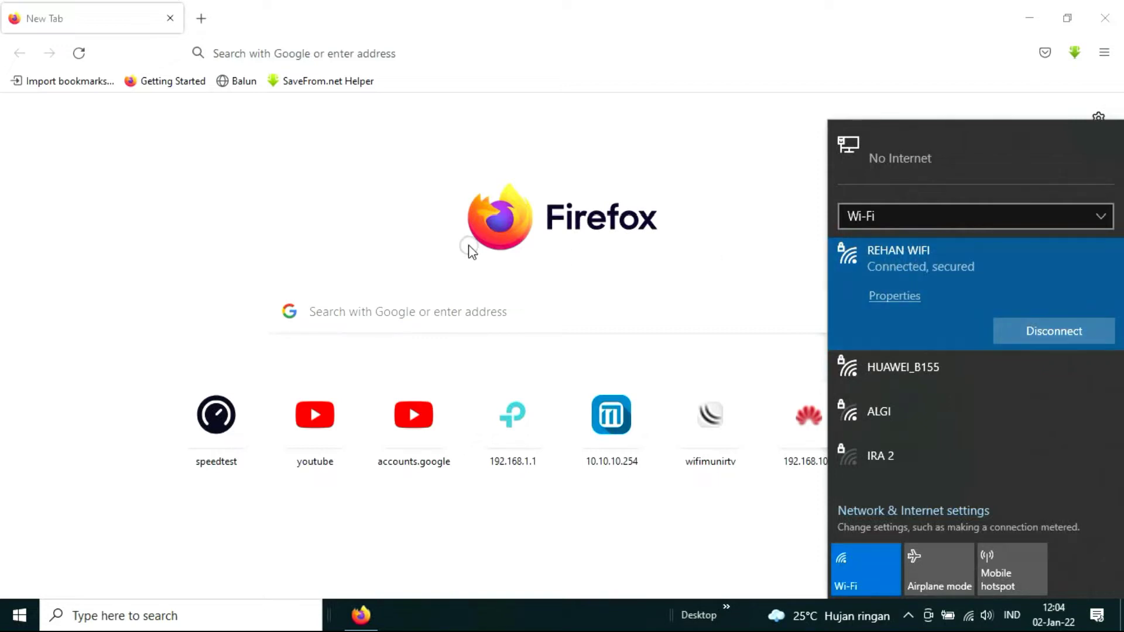
Open the router's admin page at 192.168.1.1 in the browser
click(322, 184)
click(258, 51)
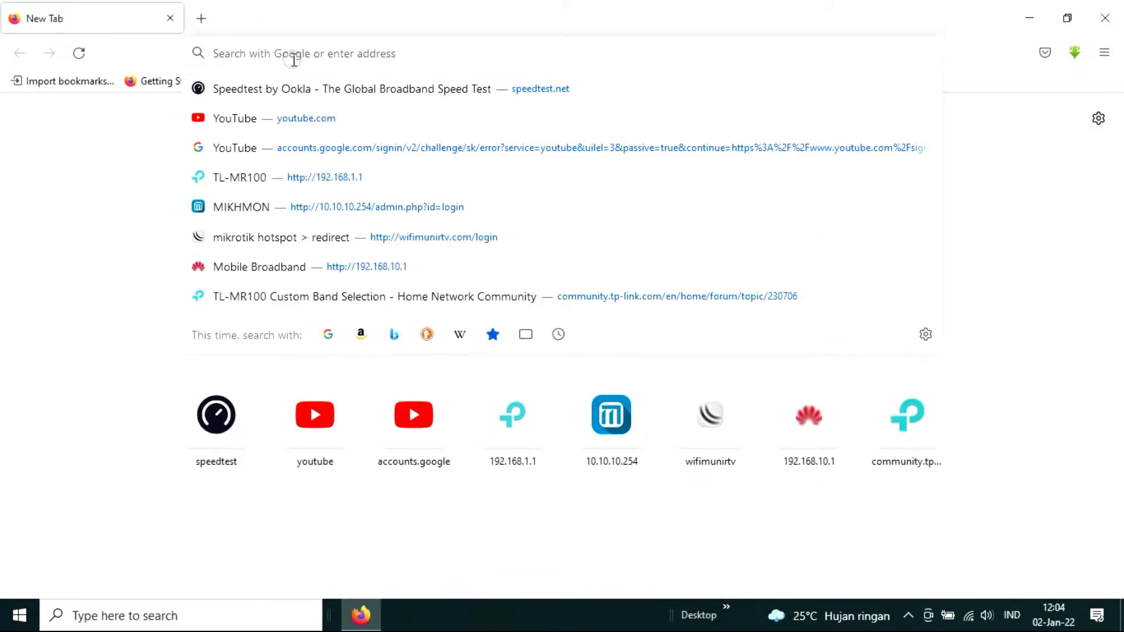
text(192.168.1.1/)
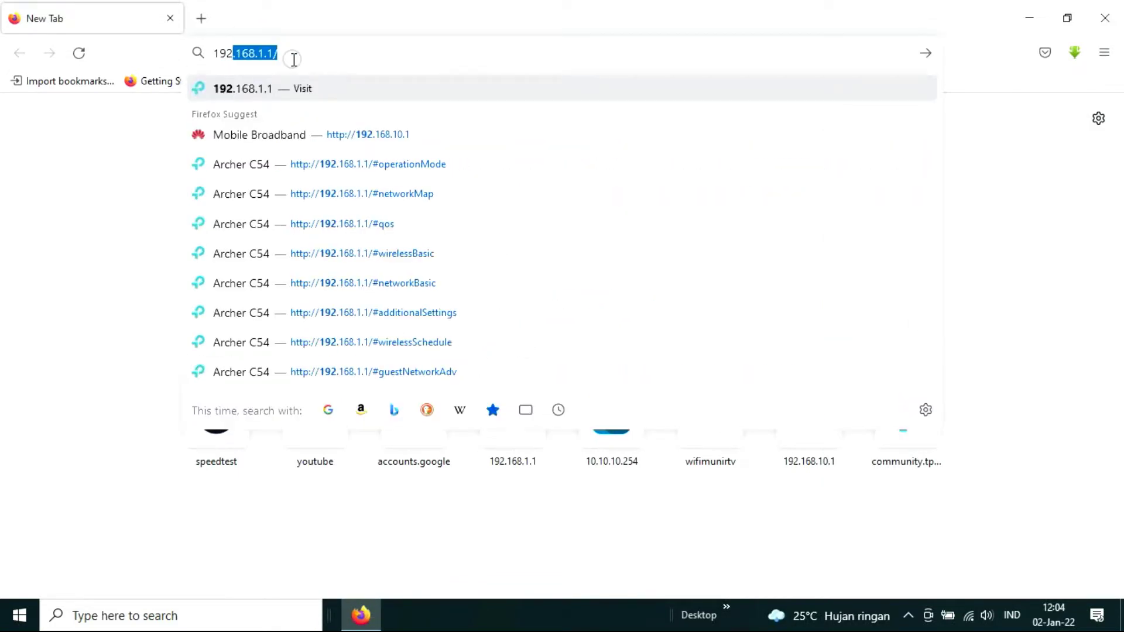
key(Return)
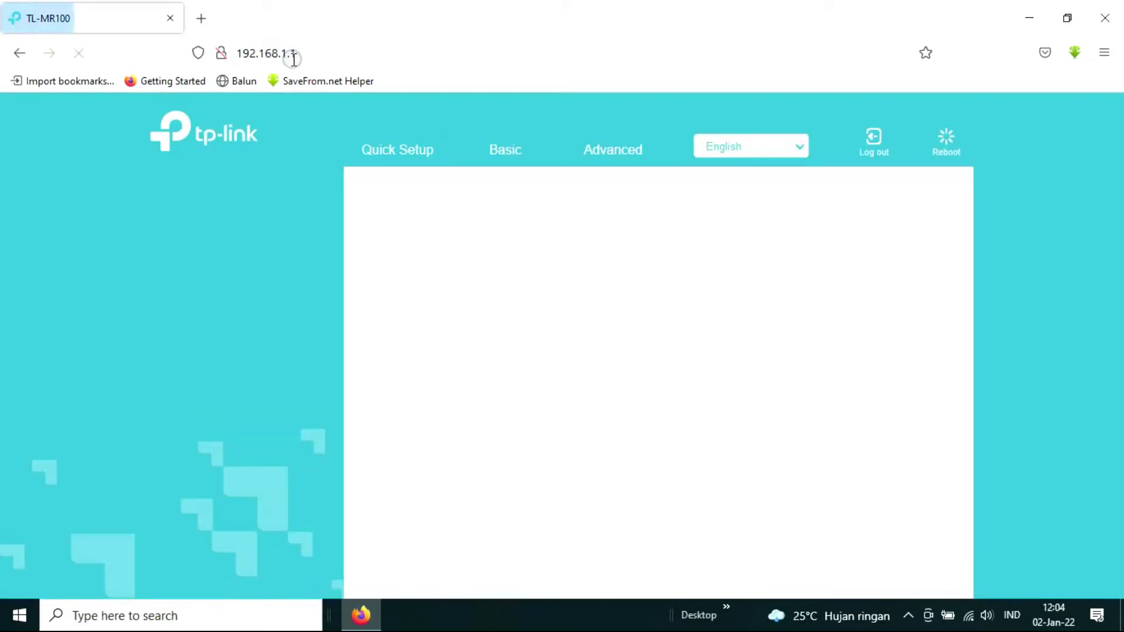
Open the LAN settings in the network section of the router's advanced configuration
click(623, 159)
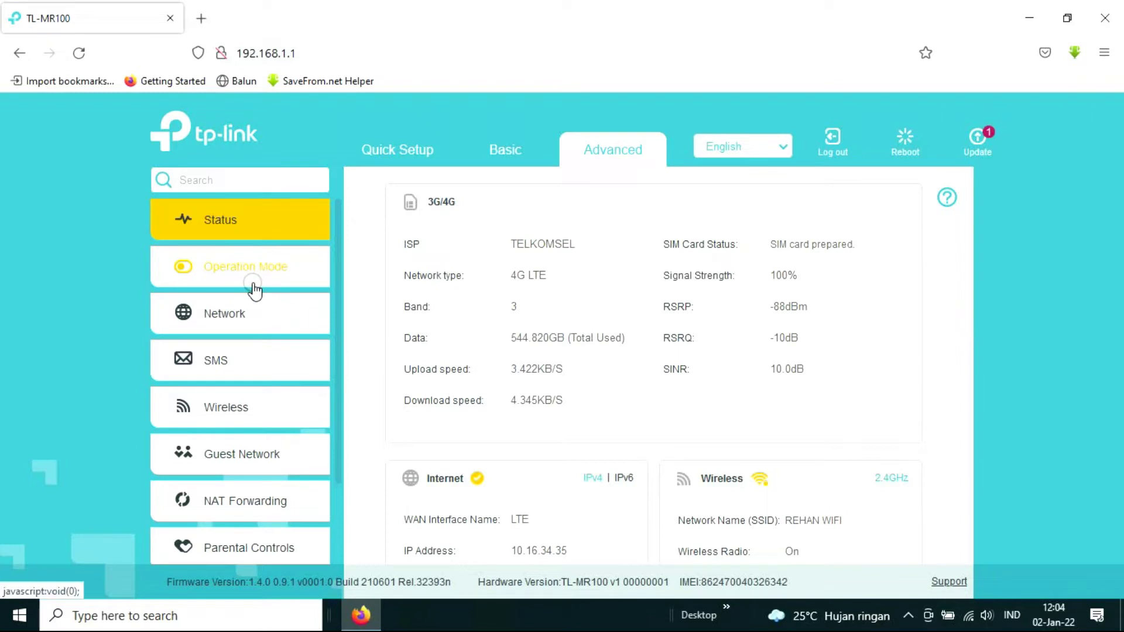
scroll(273, 306, down, 3)
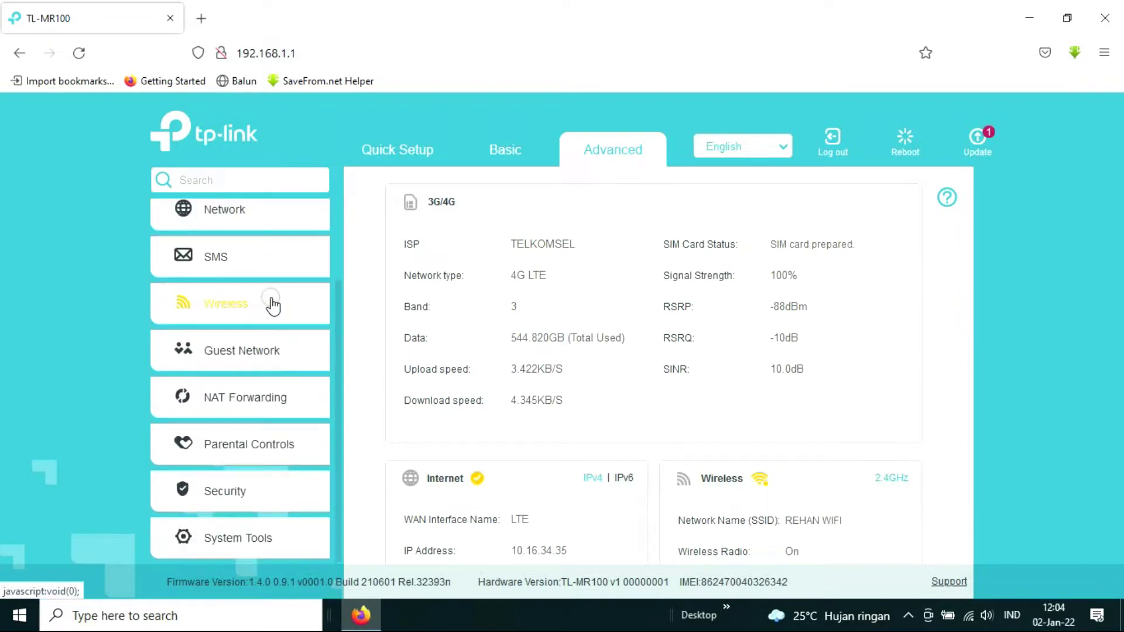
scroll(272, 306, up, 3)
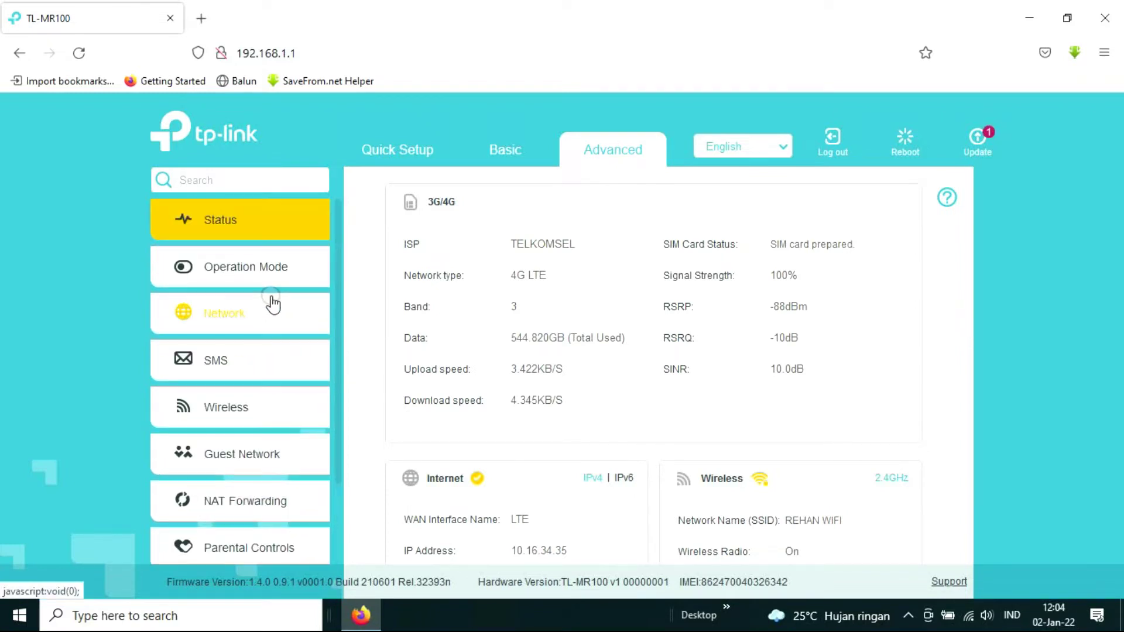
click(229, 313)
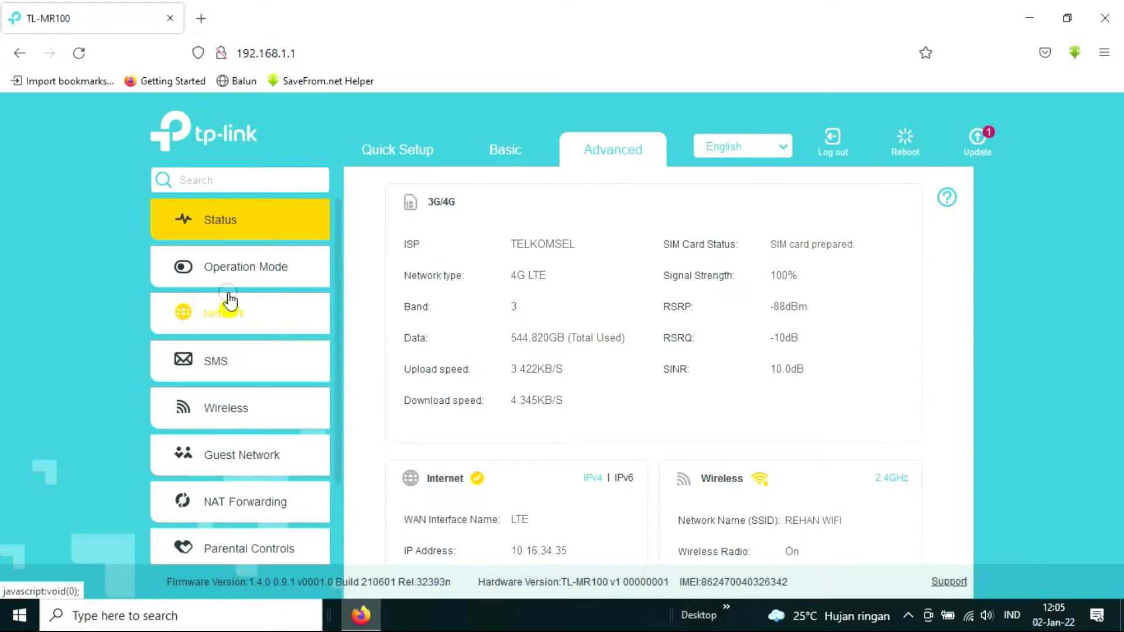
click(307, 296)
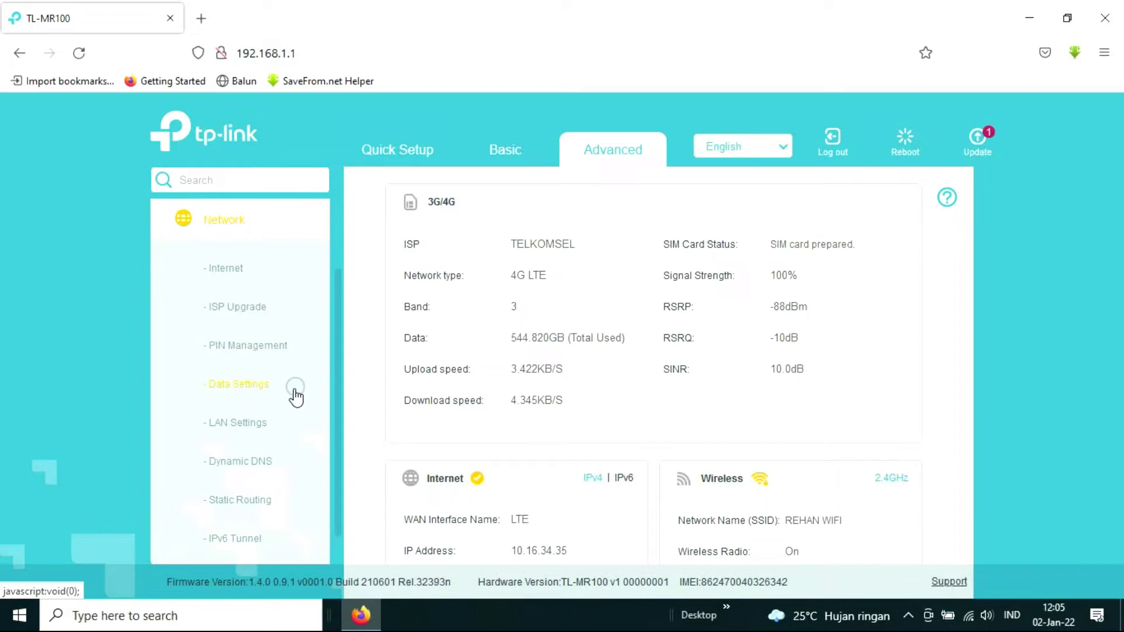
click(258, 424)
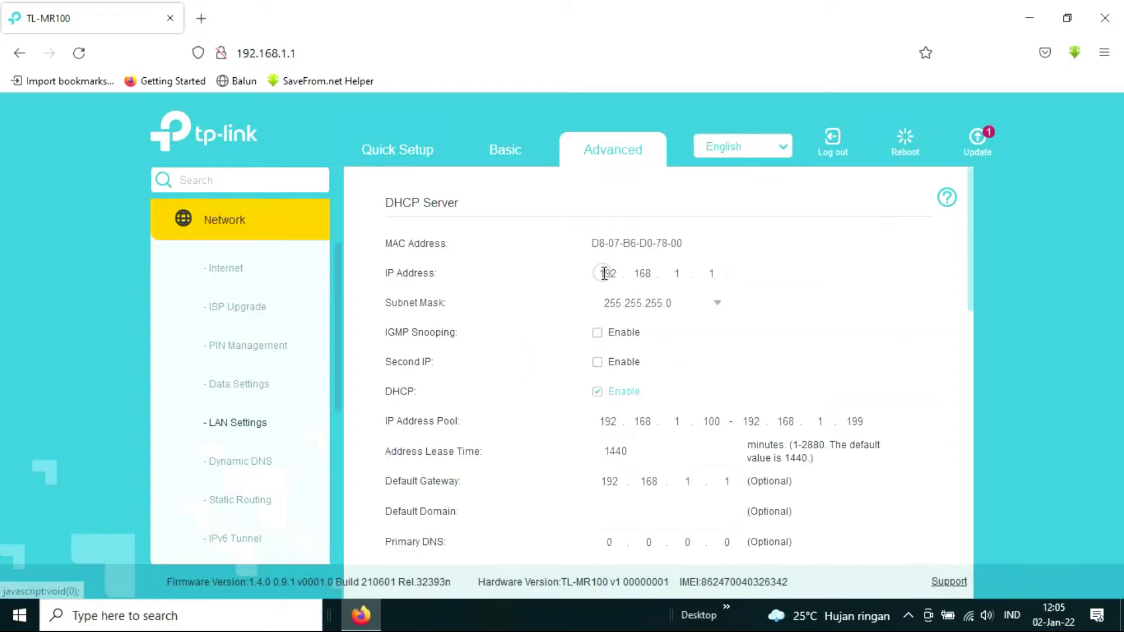
Set the router's LAN IP address to 192.168.10.1, save the DHCP server settings and reboot the router
click(646, 284)
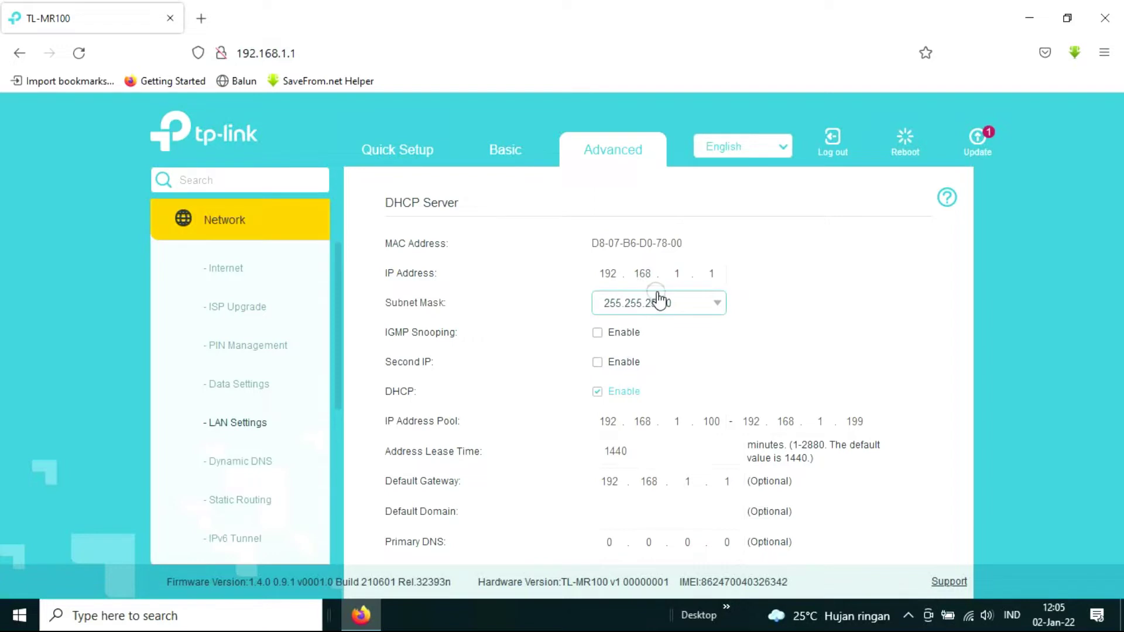
click(680, 272)
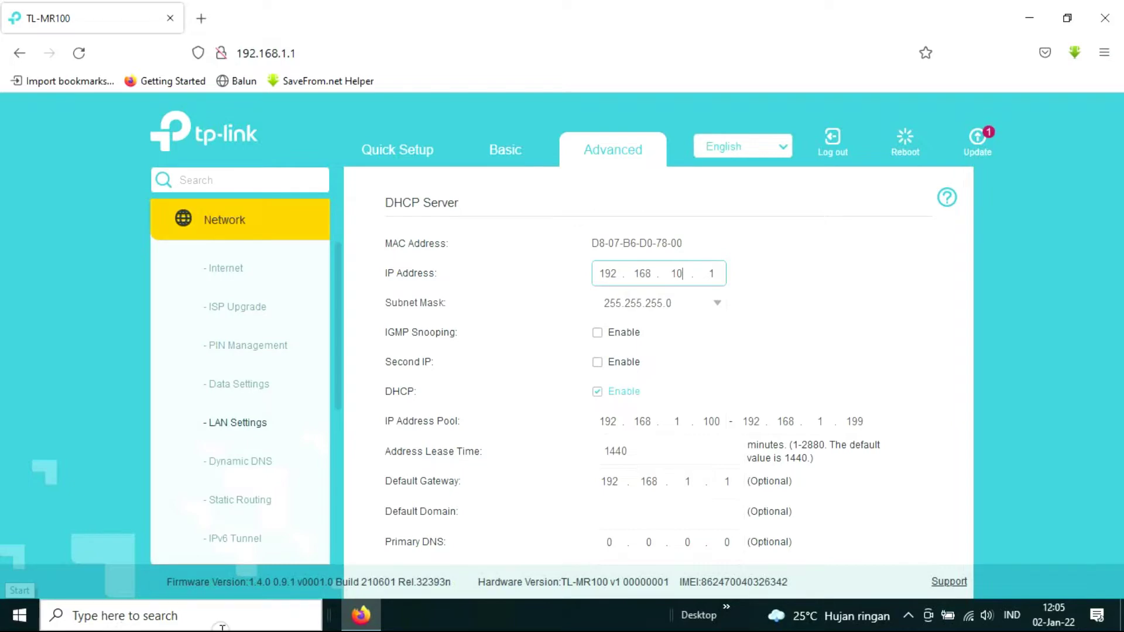
click(1049, 246)
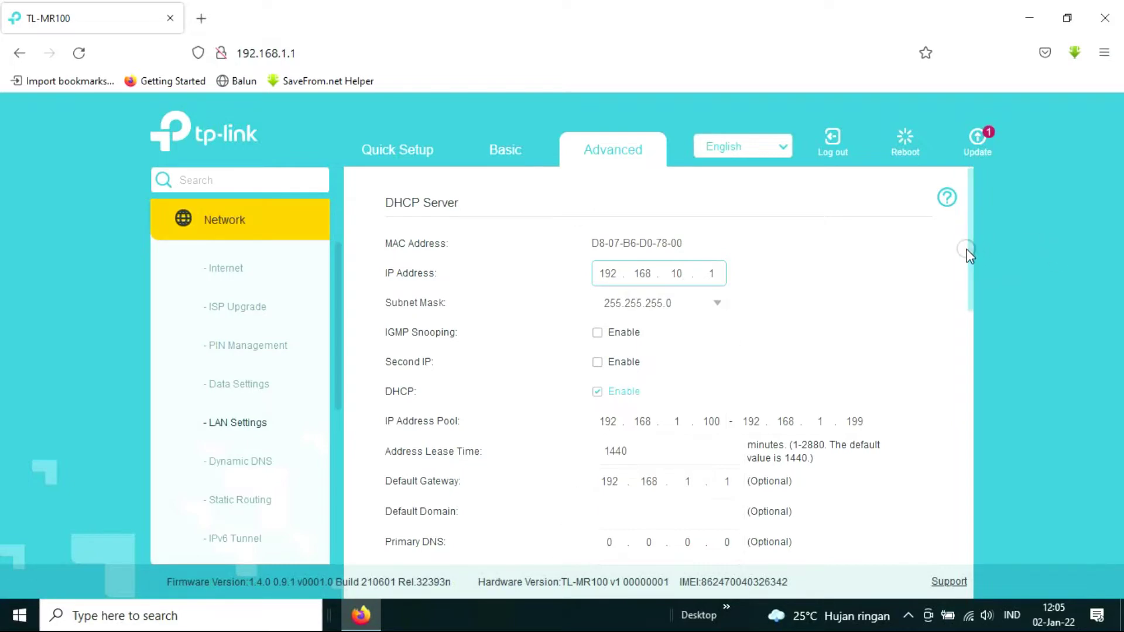
drag(971, 248, 966, 298)
click(897, 491)
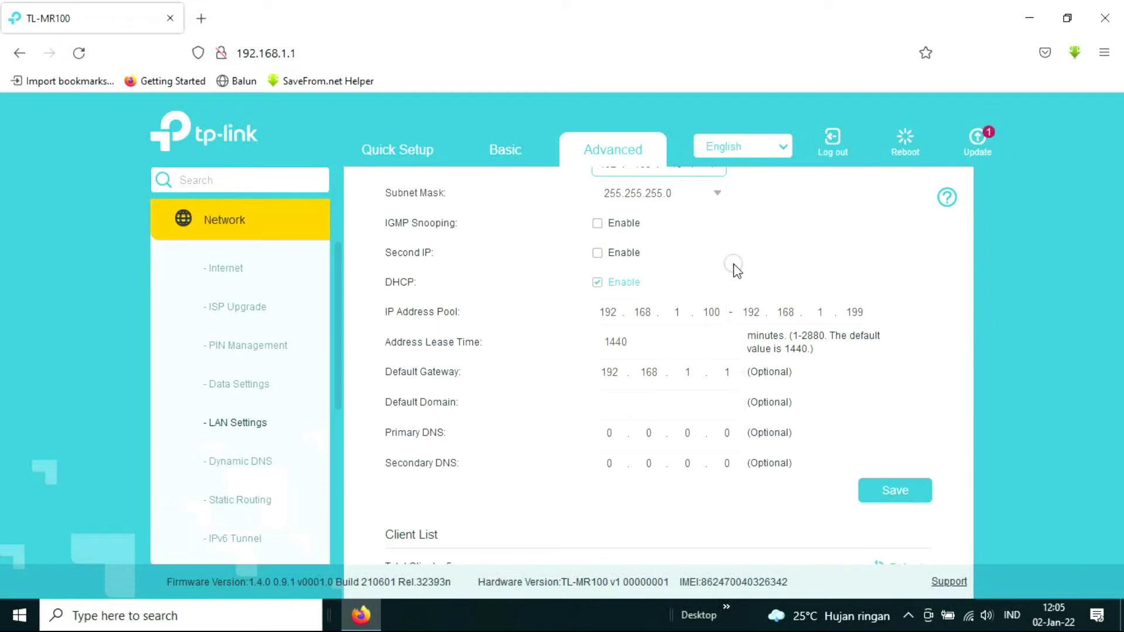
click(963, 339)
click(896, 491)
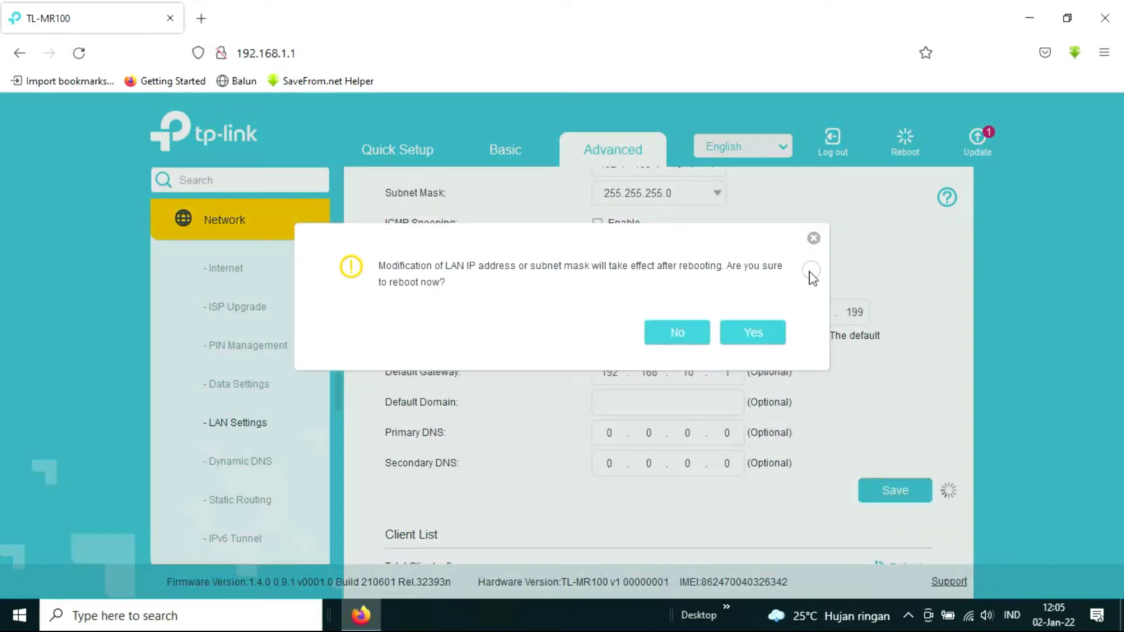
click(743, 330)
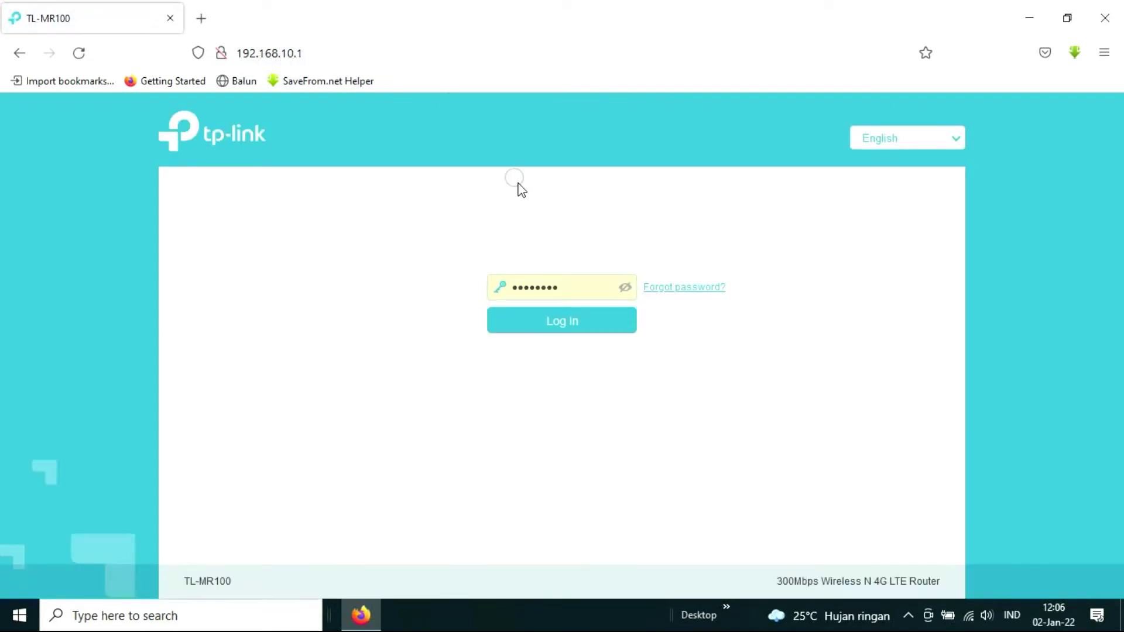
Log back in to the router with the prefilled password and check the DHCP address pool in the advanced LAN settings
click(570, 327)
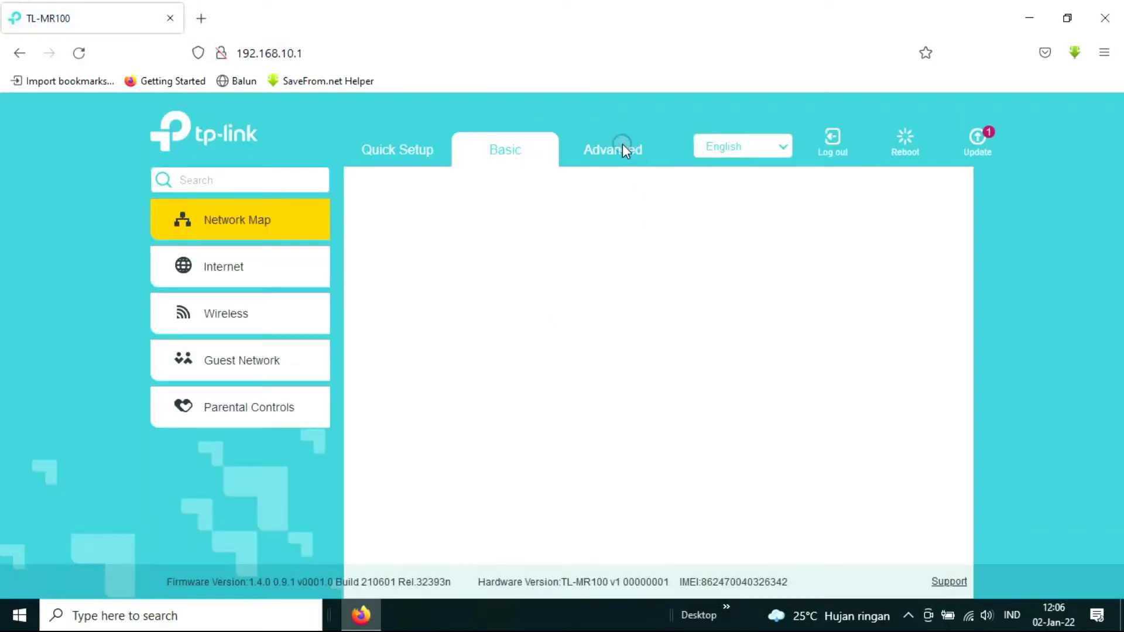
click(623, 148)
click(230, 307)
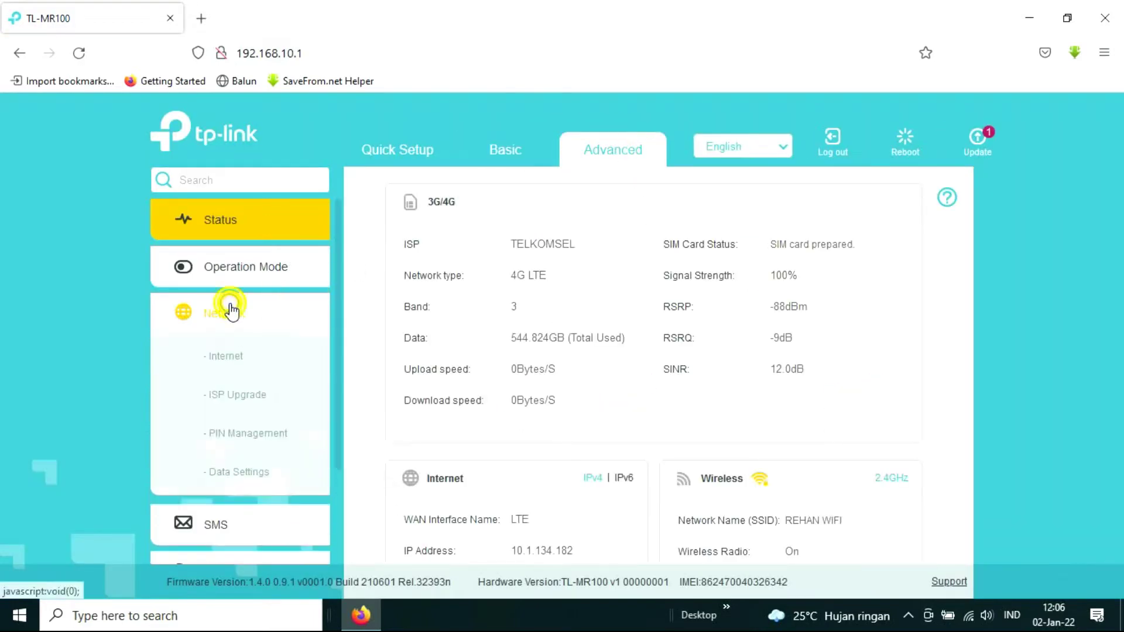
click(241, 422)
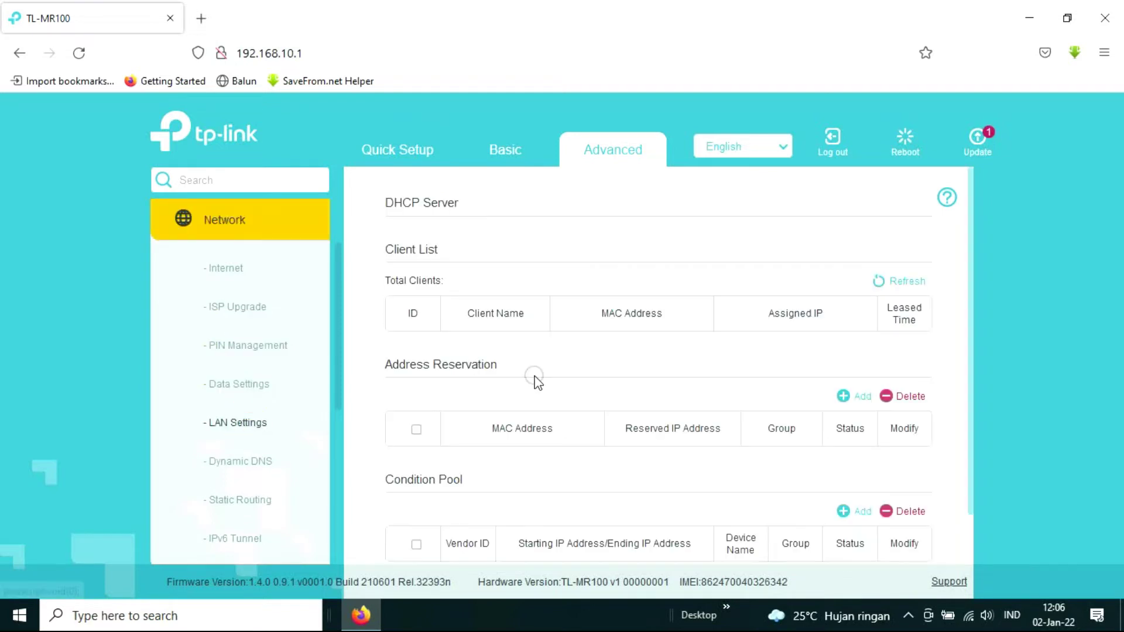
scroll(903, 389, down, 3)
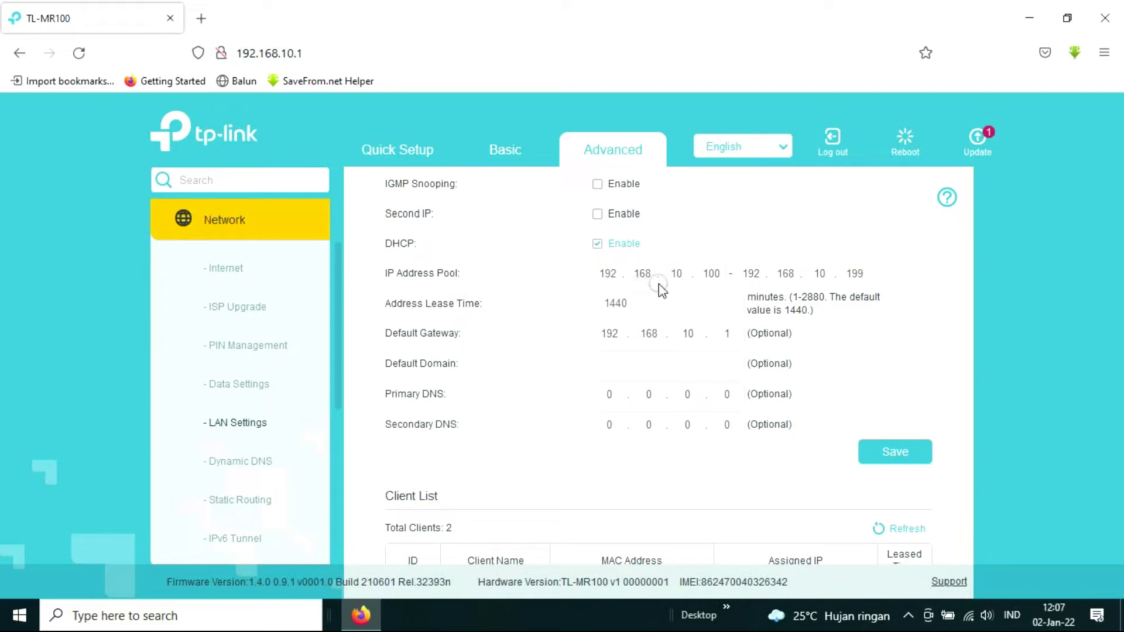
double_click(862, 278)
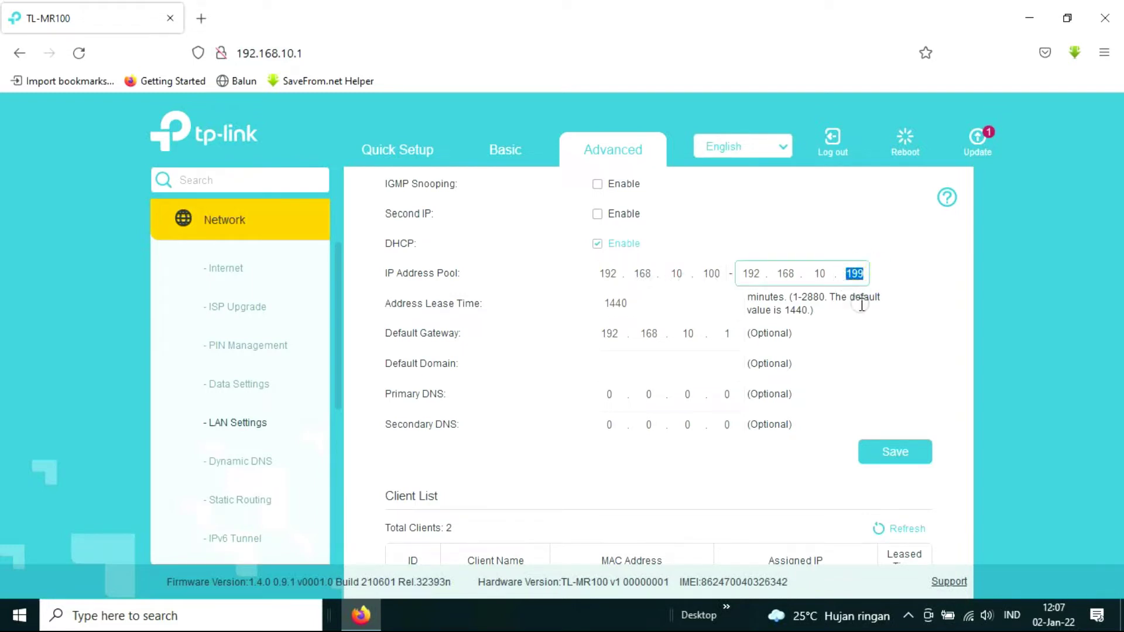
click(908, 351)
scroll(652, 335, up, 3)
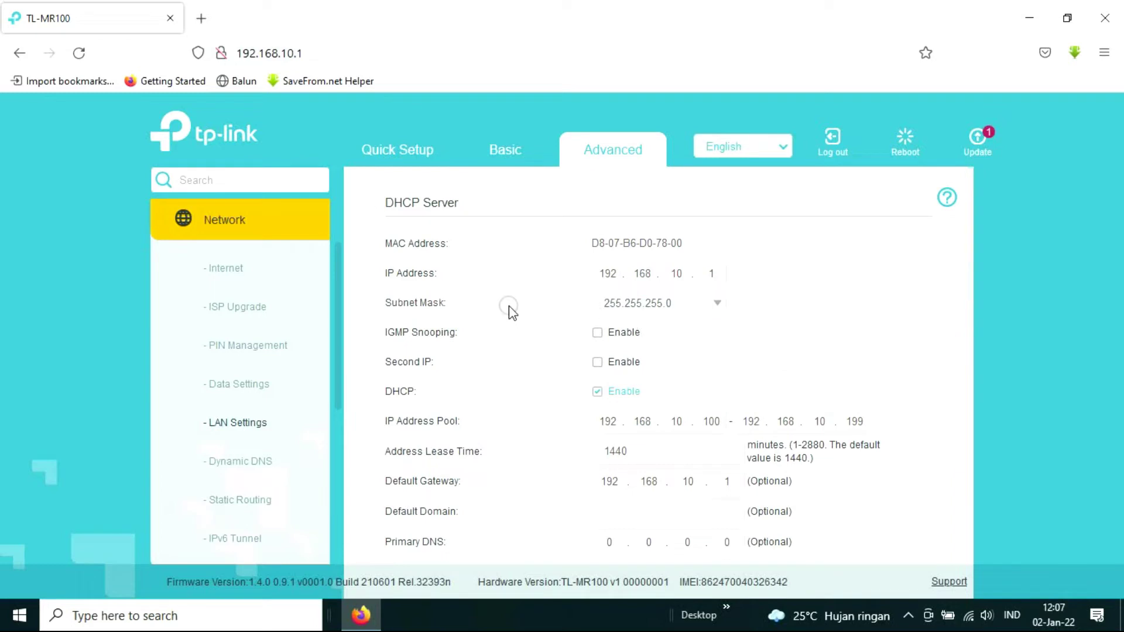
Open the Internet settings for the WAN interface in the advanced network section
click(237, 233)
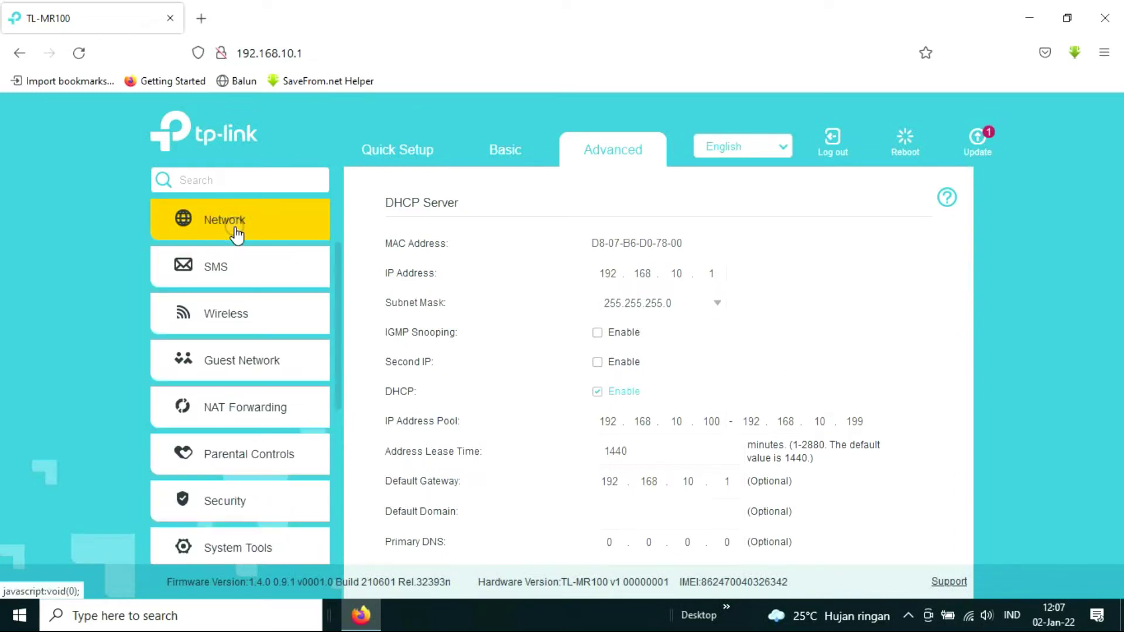
click(237, 233)
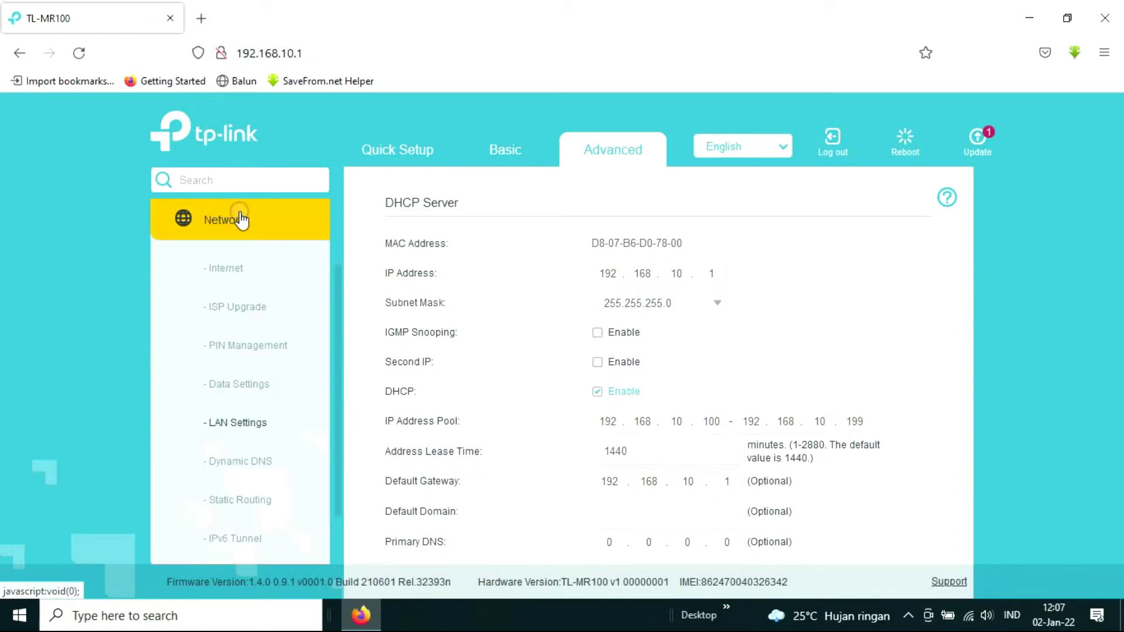
click(227, 270)
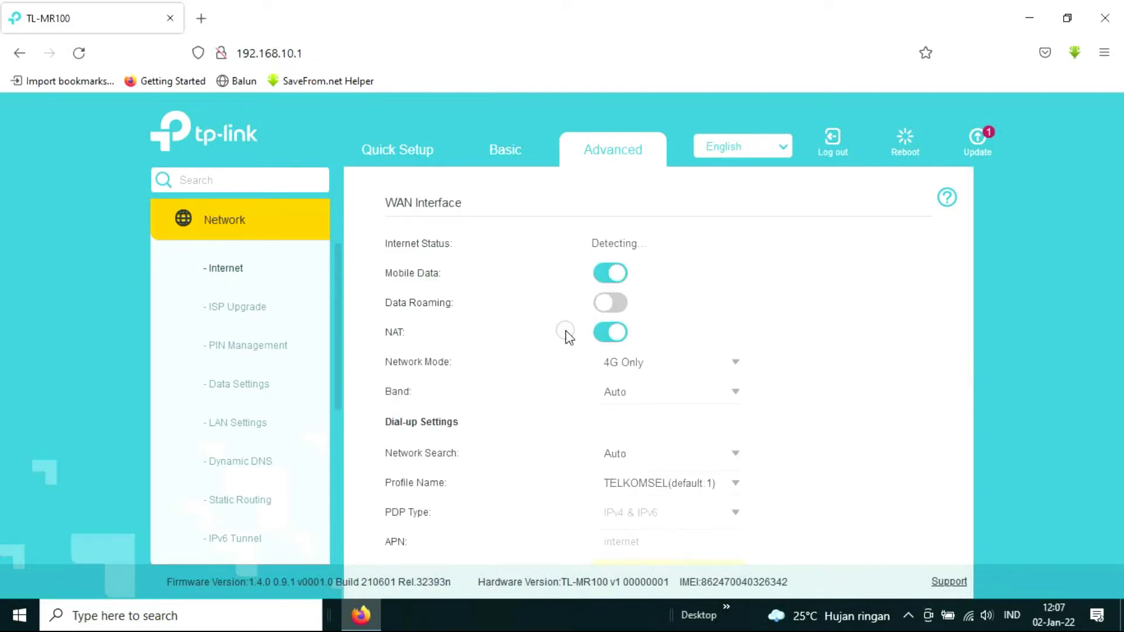
Examine the WAN interface's network mode, band and dial-up settings, including the profile name, APN and authentication type
scroll(554, 342, down, 2)
scroll(555, 342, down, 2)
scroll(556, 345, up, 2)
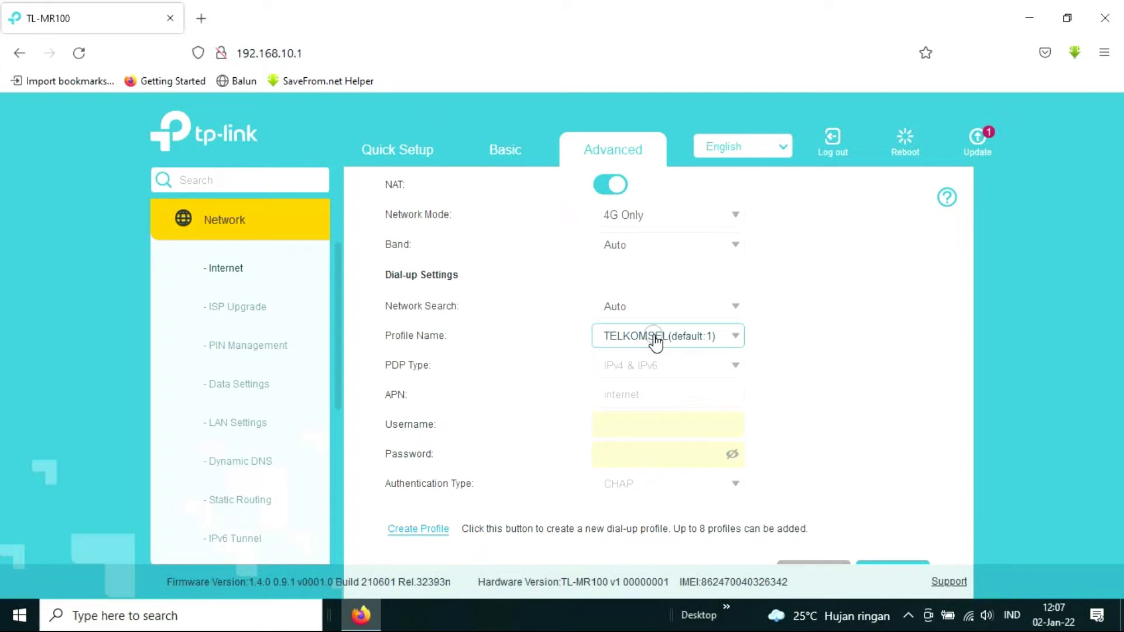
scroll(507, 363, down, 1)
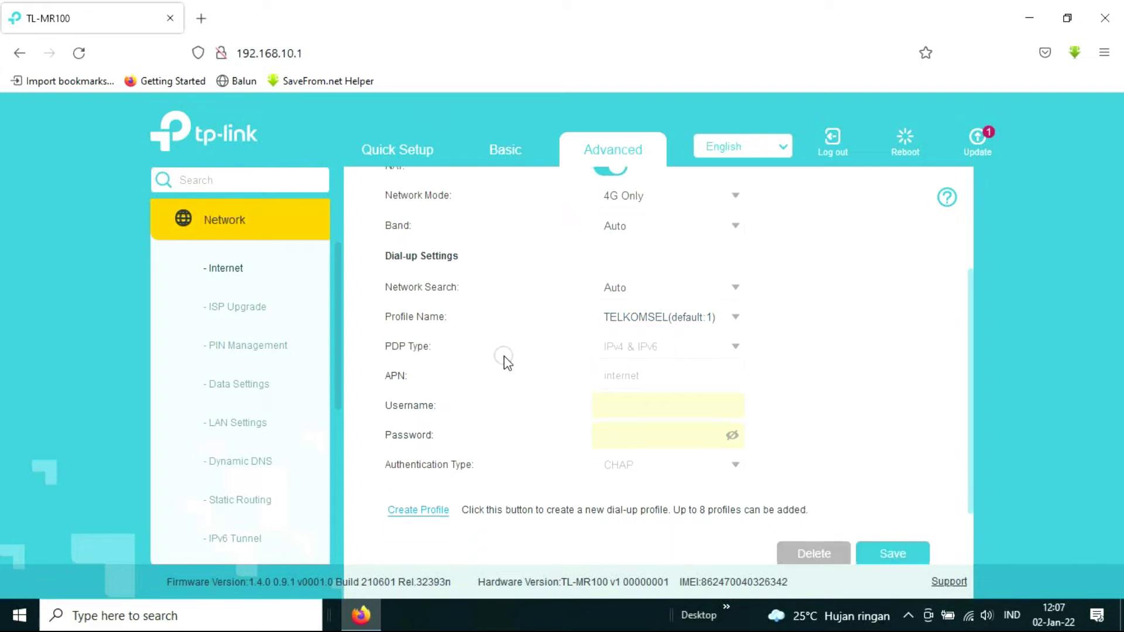
scroll(520, 351, down, 1)
scroll(539, 343, up, 3)
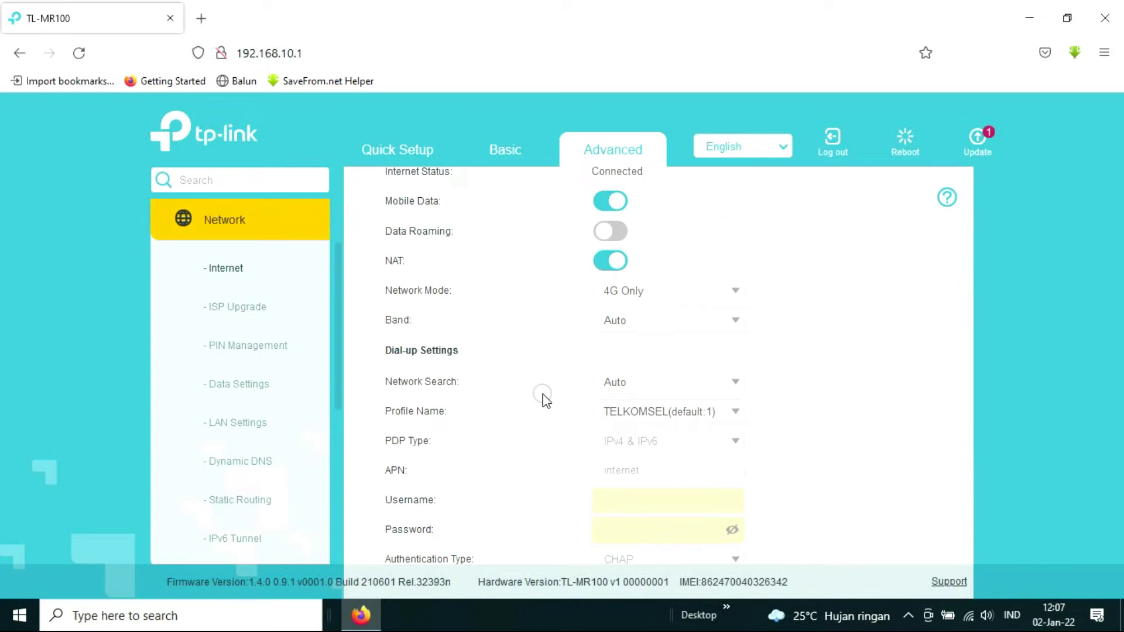
scroll(542, 396, down, 2)
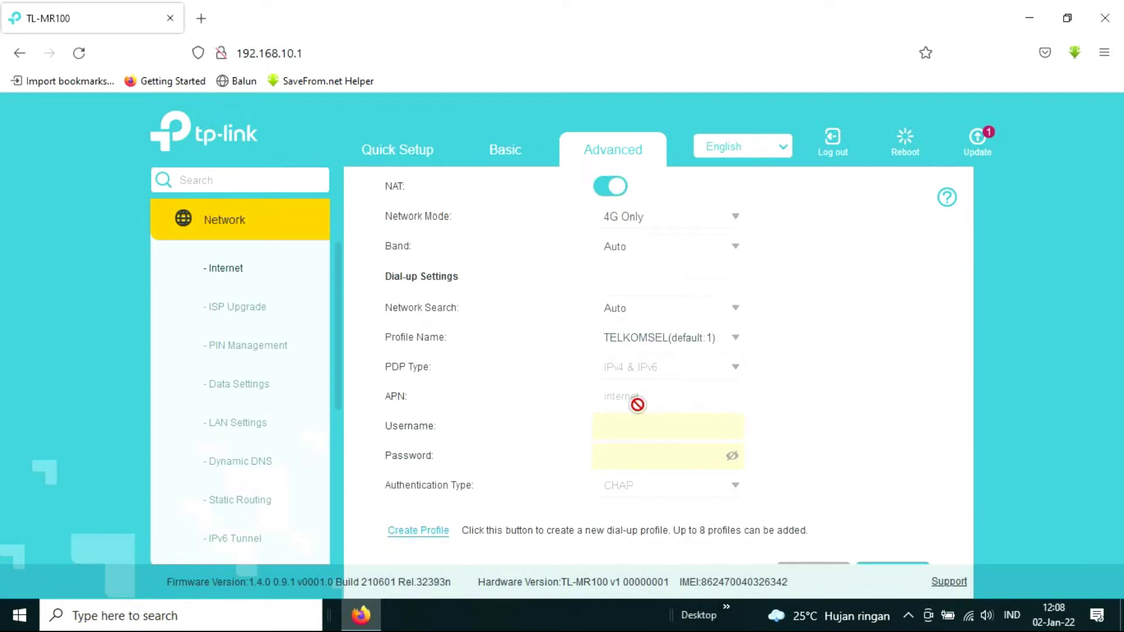
scroll(644, 451, down, 2)
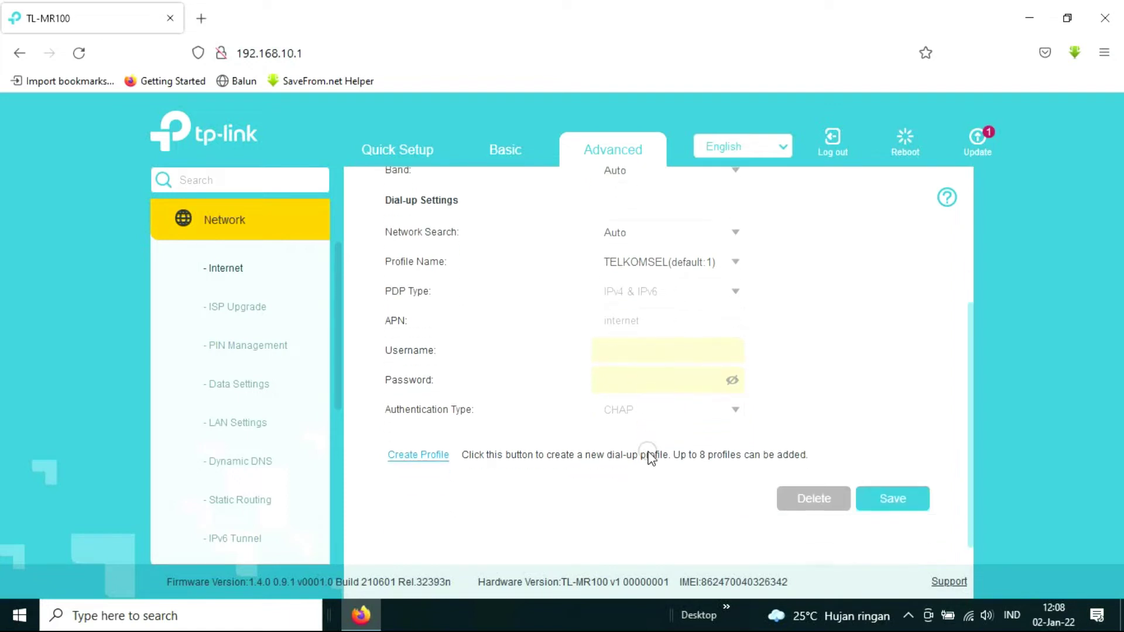
scroll(468, 420, up, 2)
scroll(404, 448, down, 2)
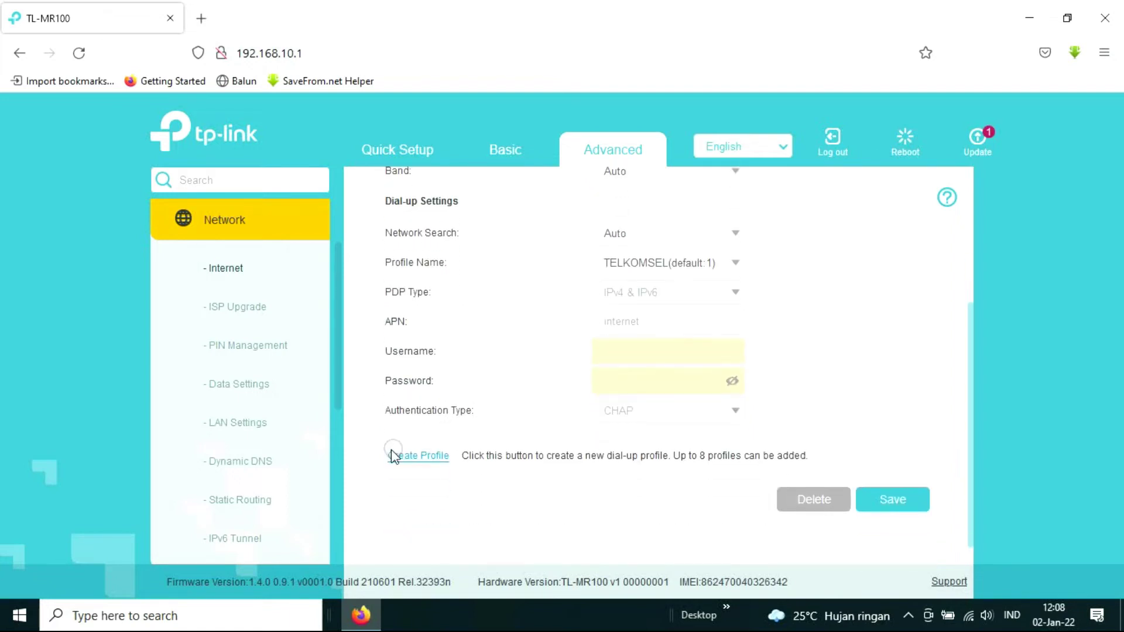
Create a dial-up profile named byu with PDP type IPv4, APN type Static and APN byu
click(417, 459)
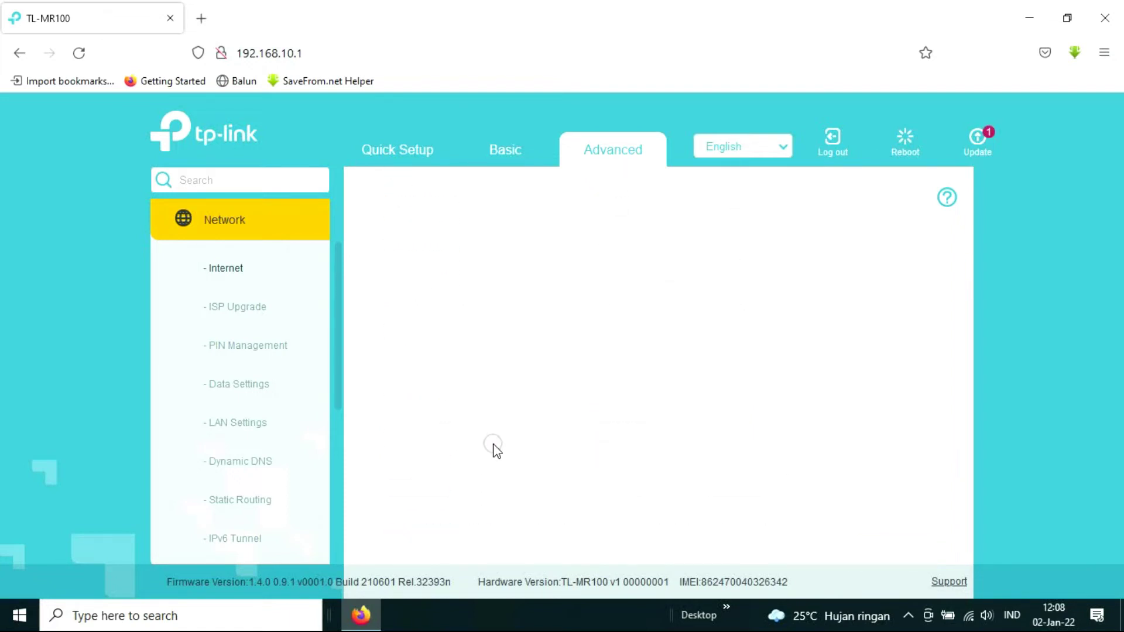
click(644, 246)
text(byu)
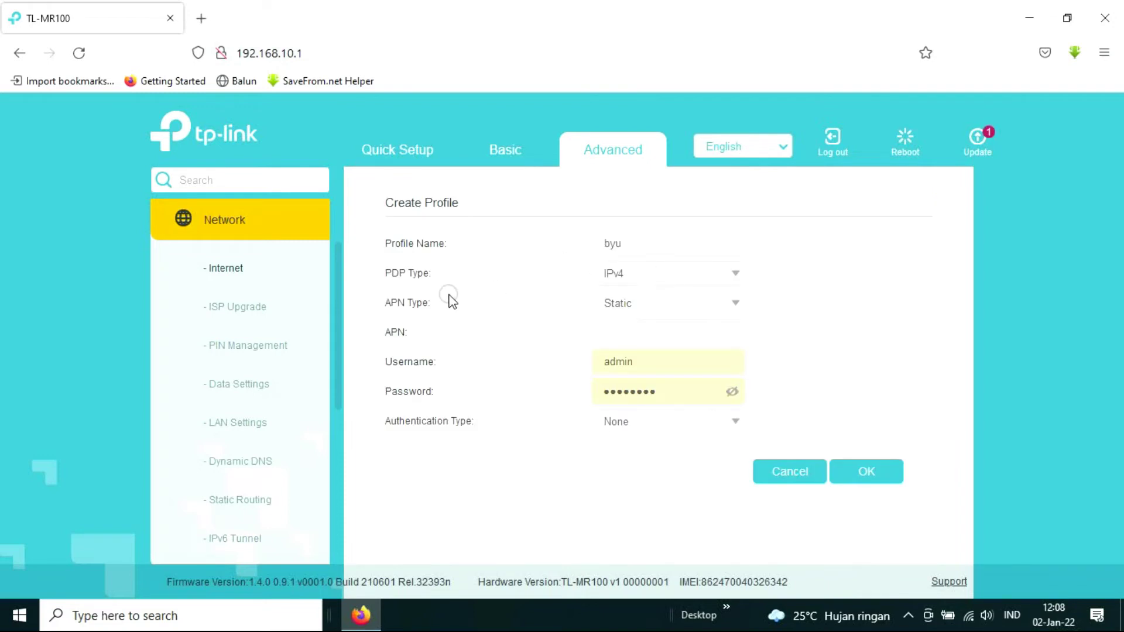
click(632, 284)
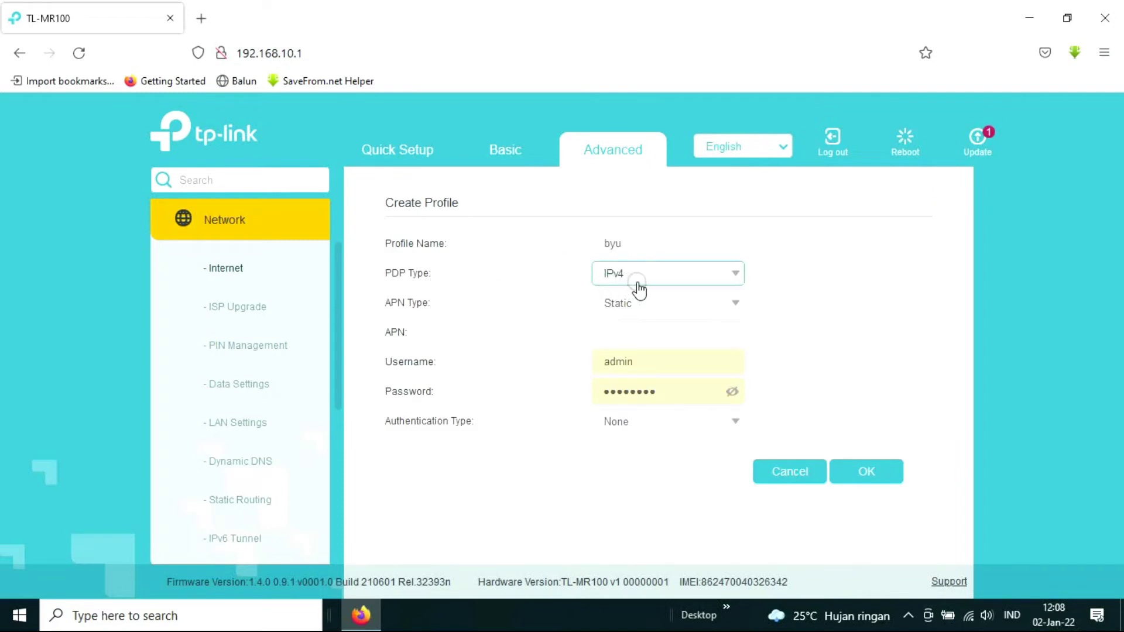
click(639, 316)
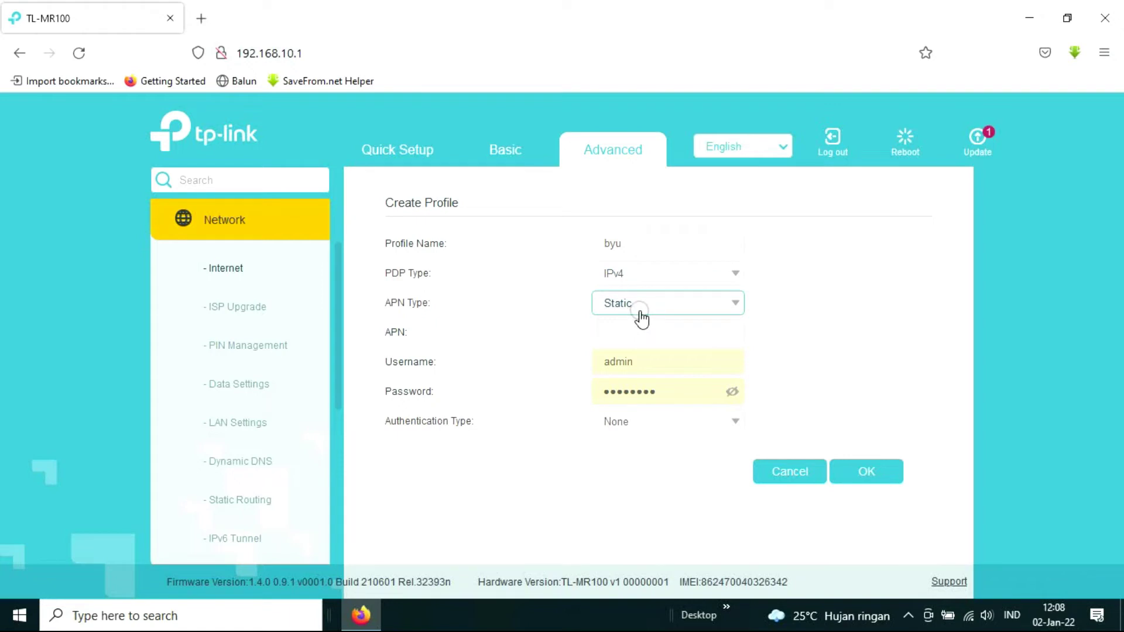
click(612, 330)
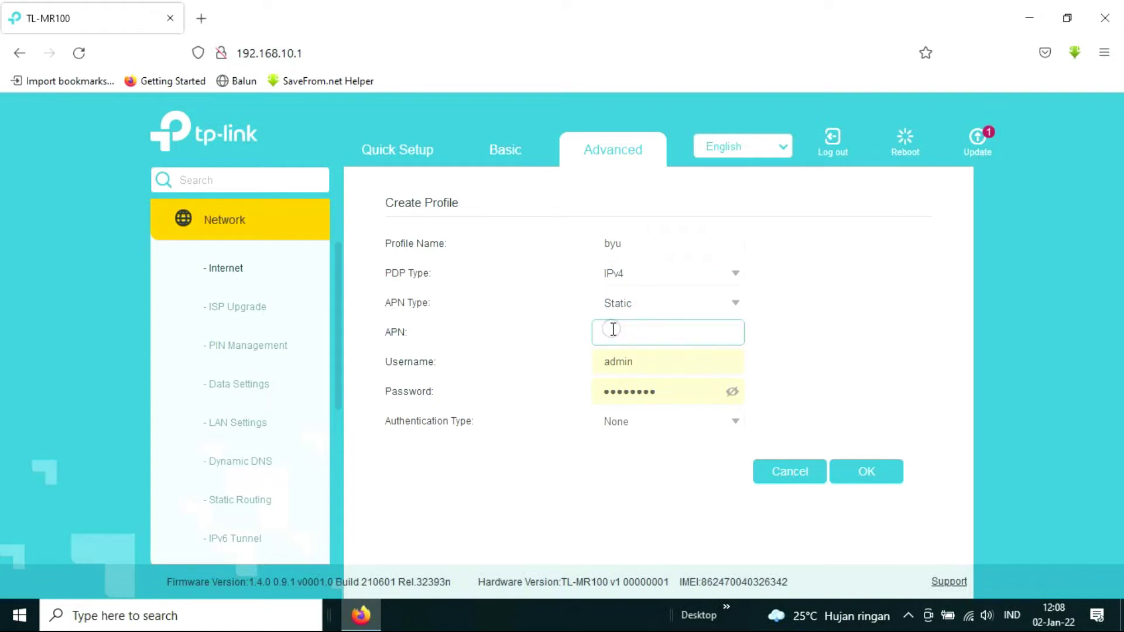
text(byu)
Clear the prefilled username and password from the new byu profile
click(618, 361)
double_click(638, 361)
double_click(669, 391)
key(BackSpace)
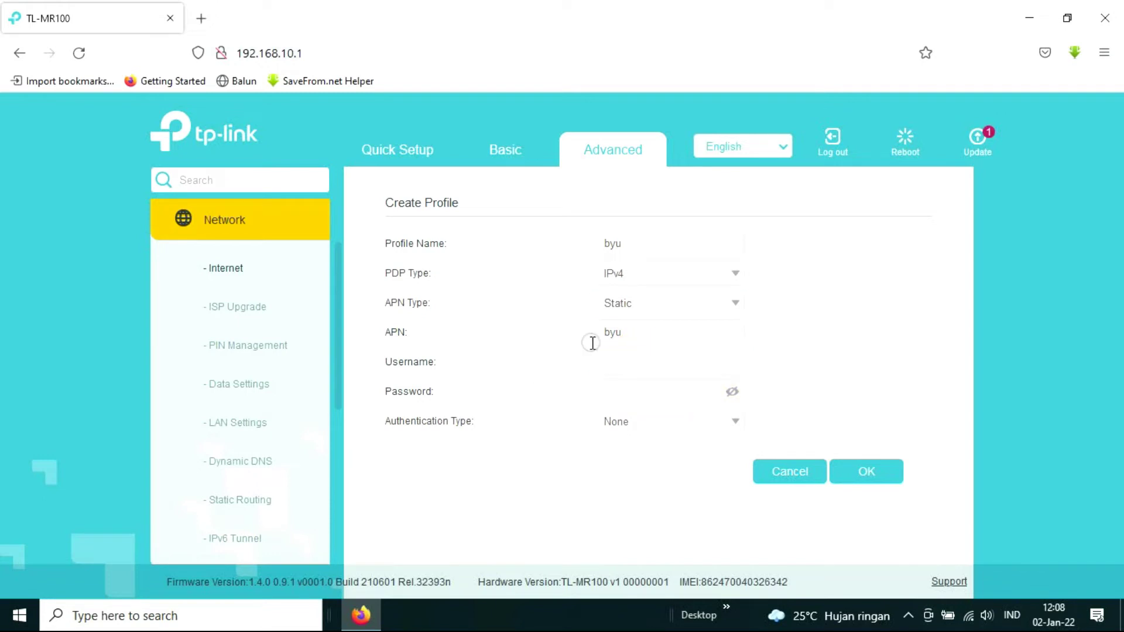
Try CHAP as the authentication type, set it back to None and confirm the byu profile
click(606, 426)
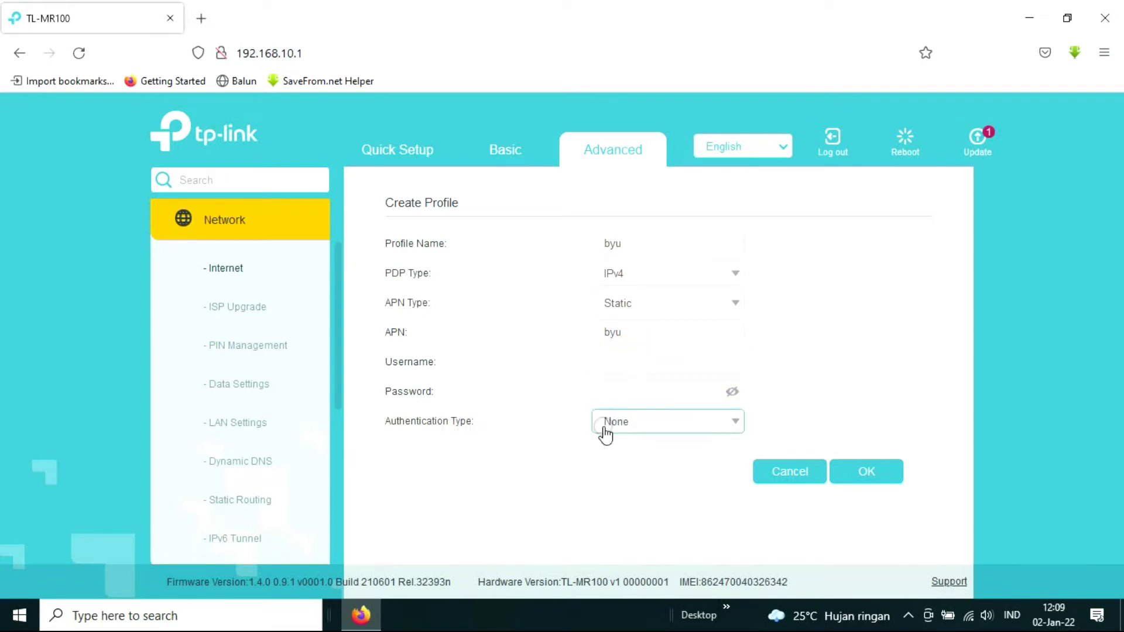
click(623, 422)
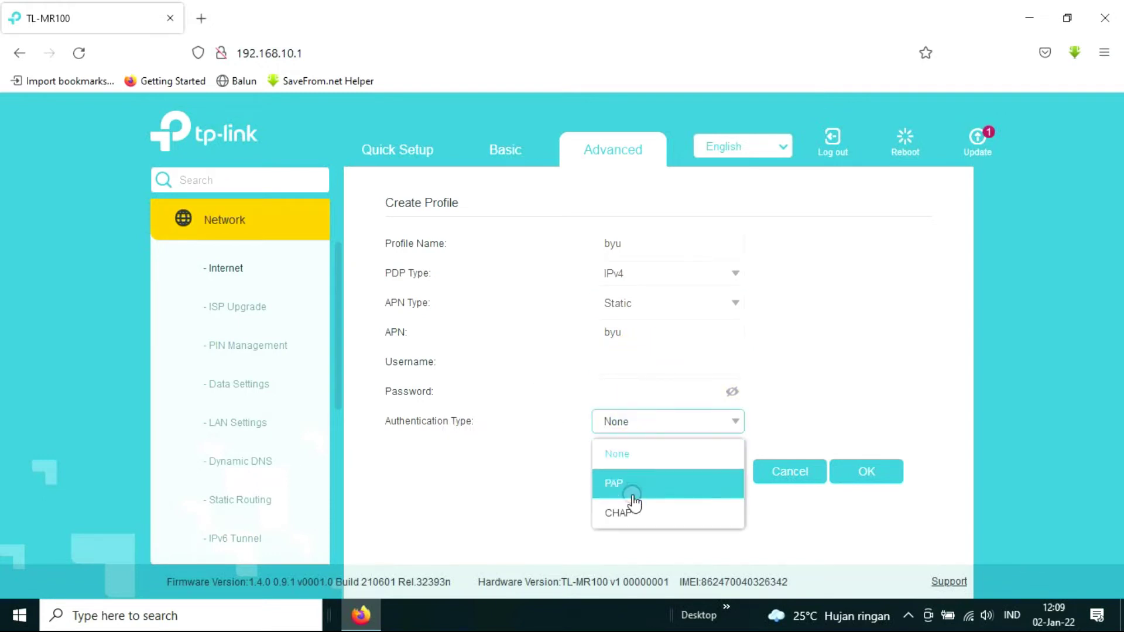
click(626, 512)
click(662, 436)
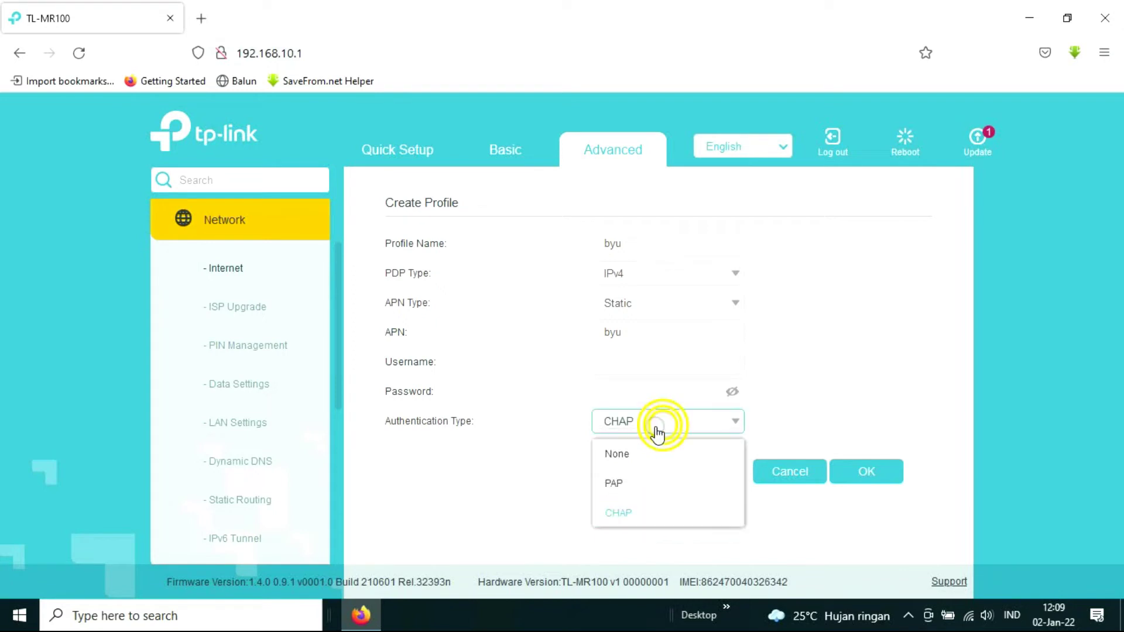
click(627, 459)
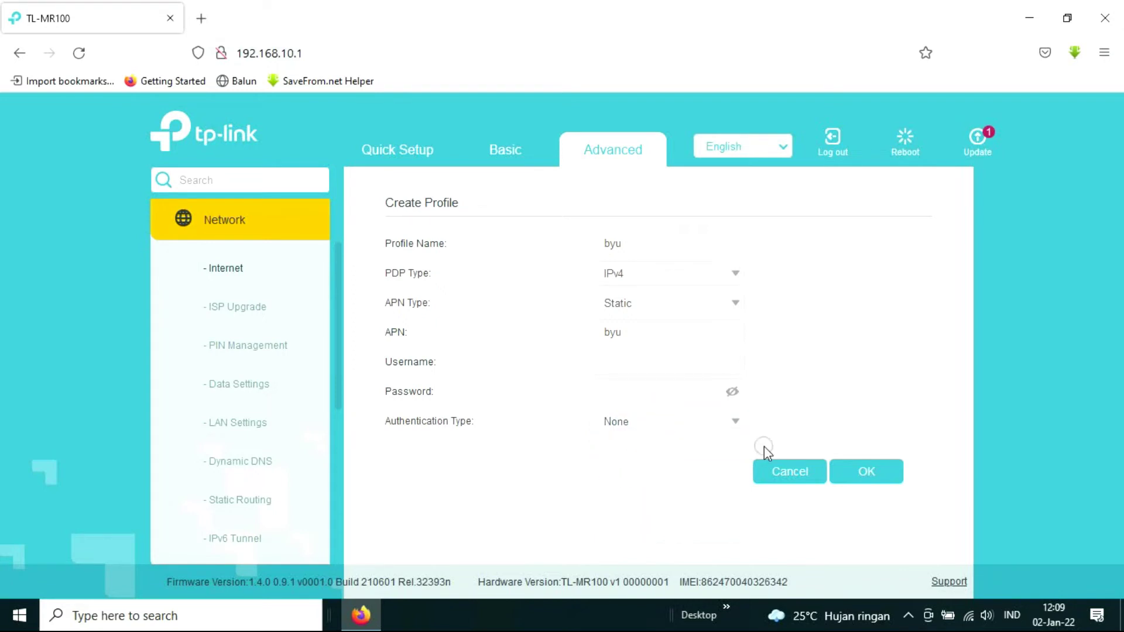
click(864, 470)
Reopen the advanced Internet settings from the network map and check the dial-up profile, network mode and band
click(515, 159)
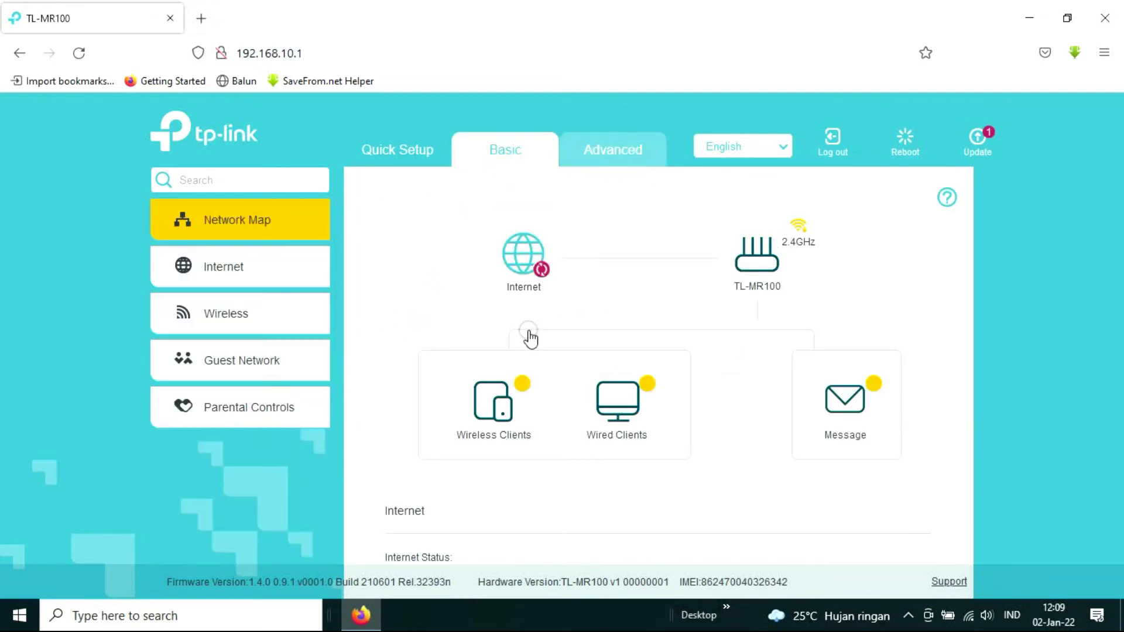
click(629, 167)
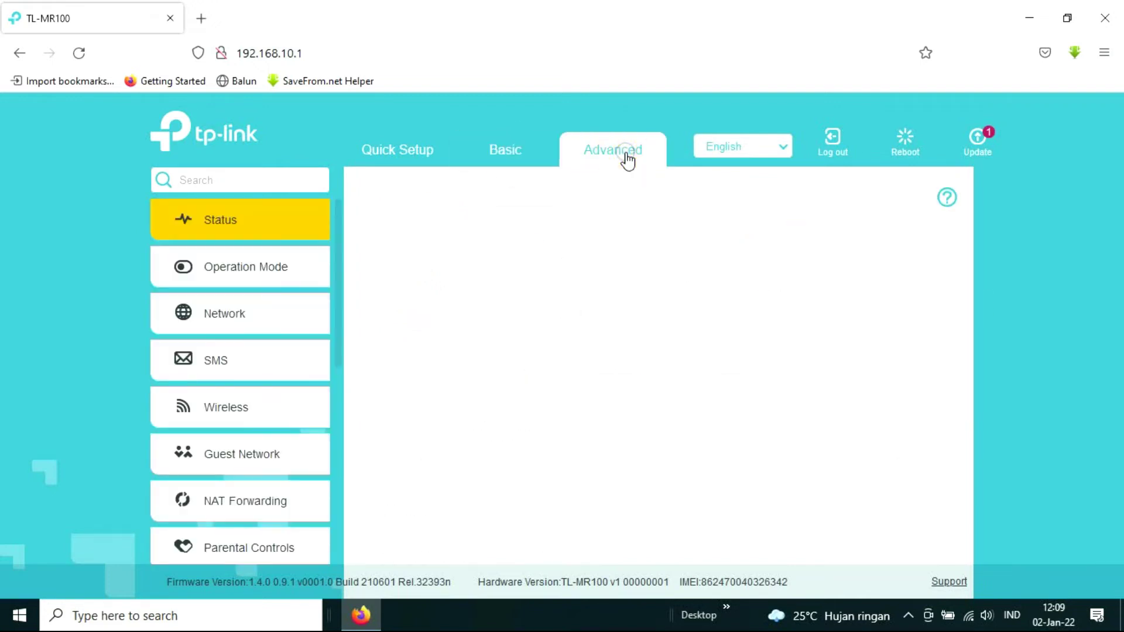
click(241, 316)
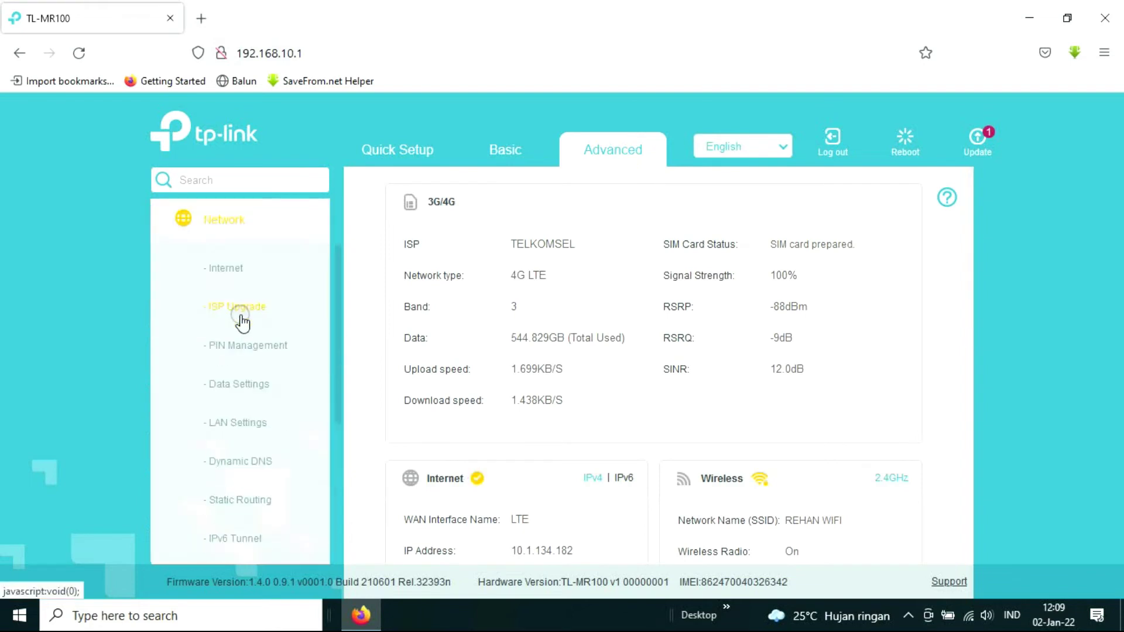
click(231, 267)
scroll(532, 334, down, 4)
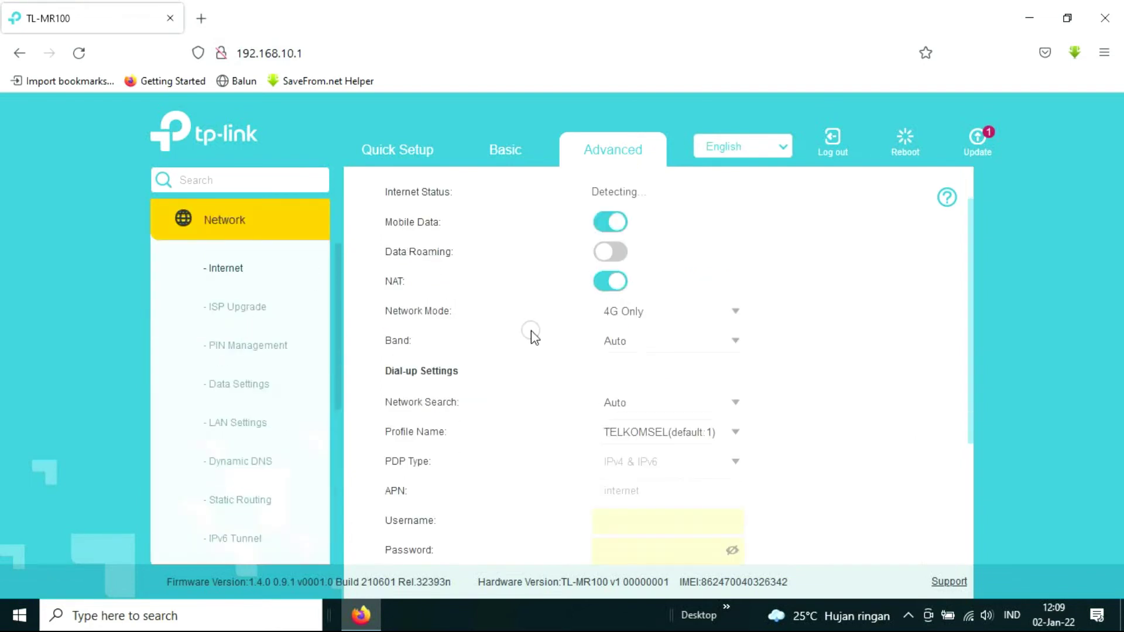
scroll(632, 292, up, 2)
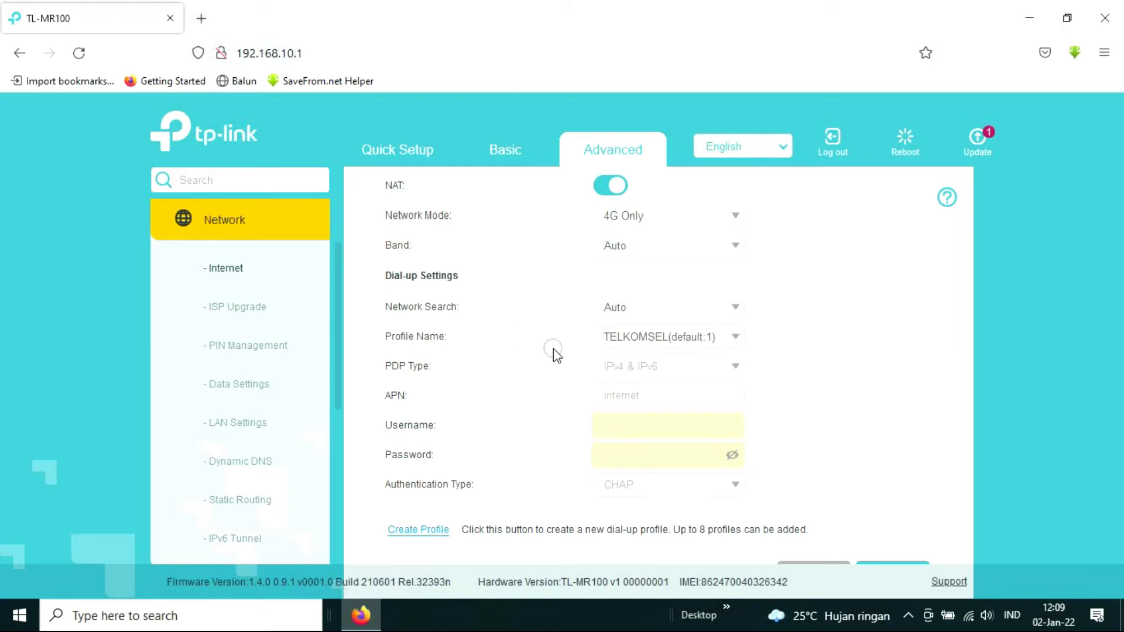
Open the advanced wireless settings and review the Beacon Interval and its allowed range
click(236, 220)
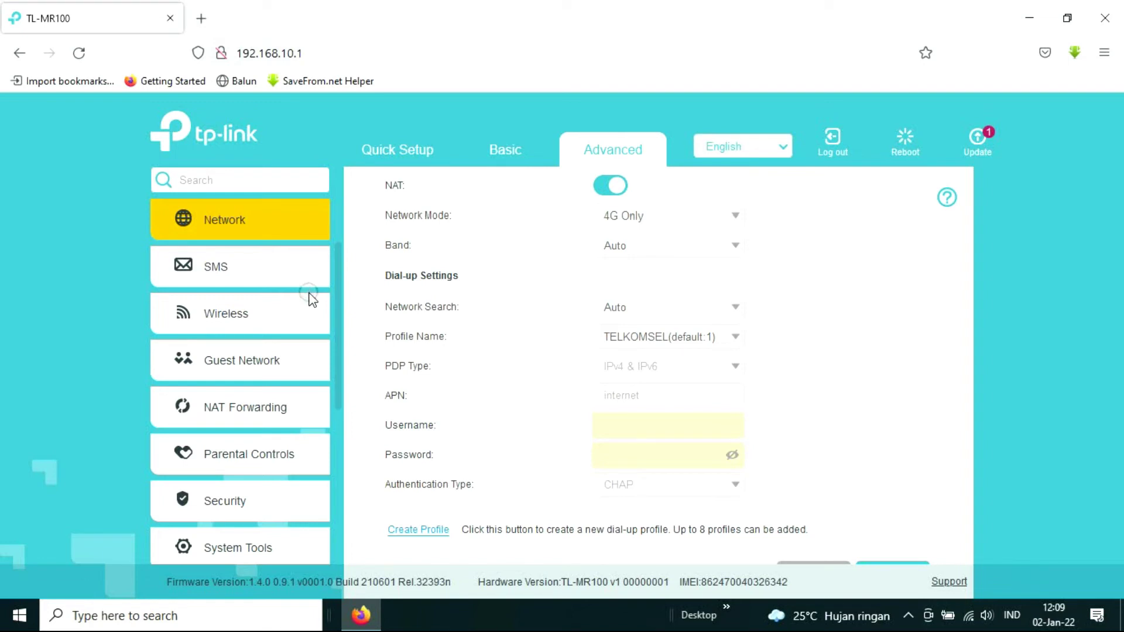
click(239, 319)
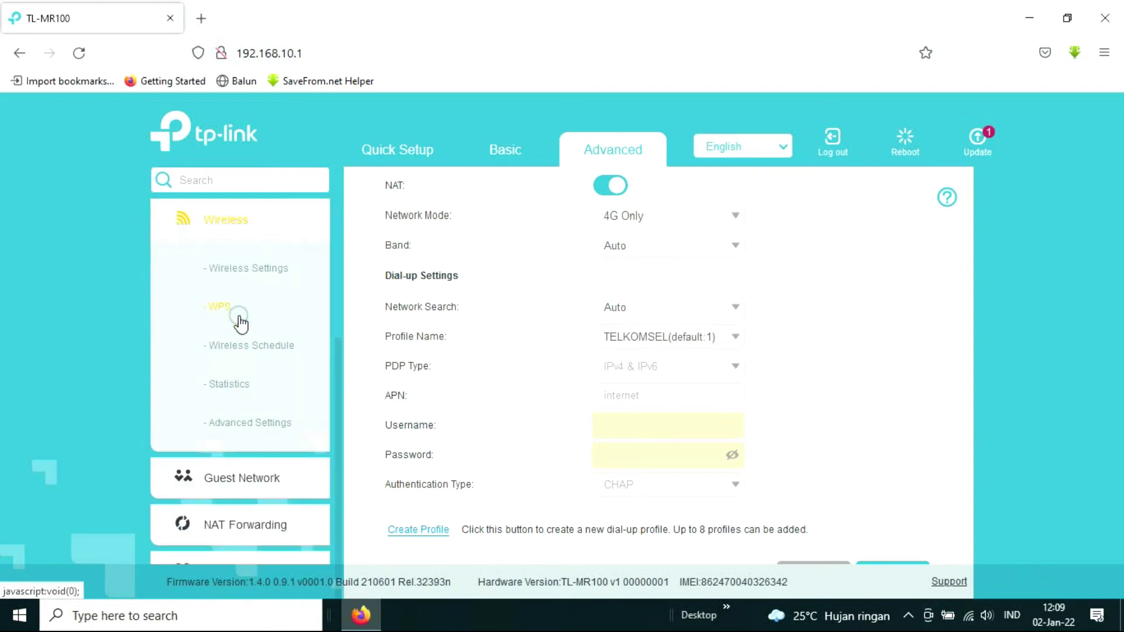
click(272, 421)
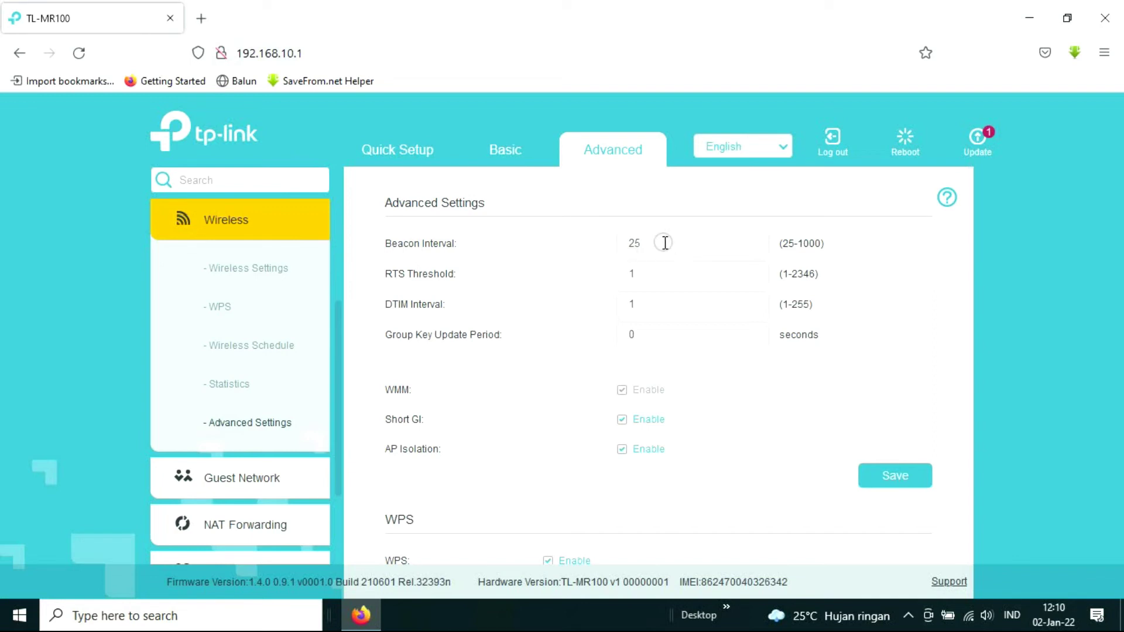
drag(665, 243, 581, 241)
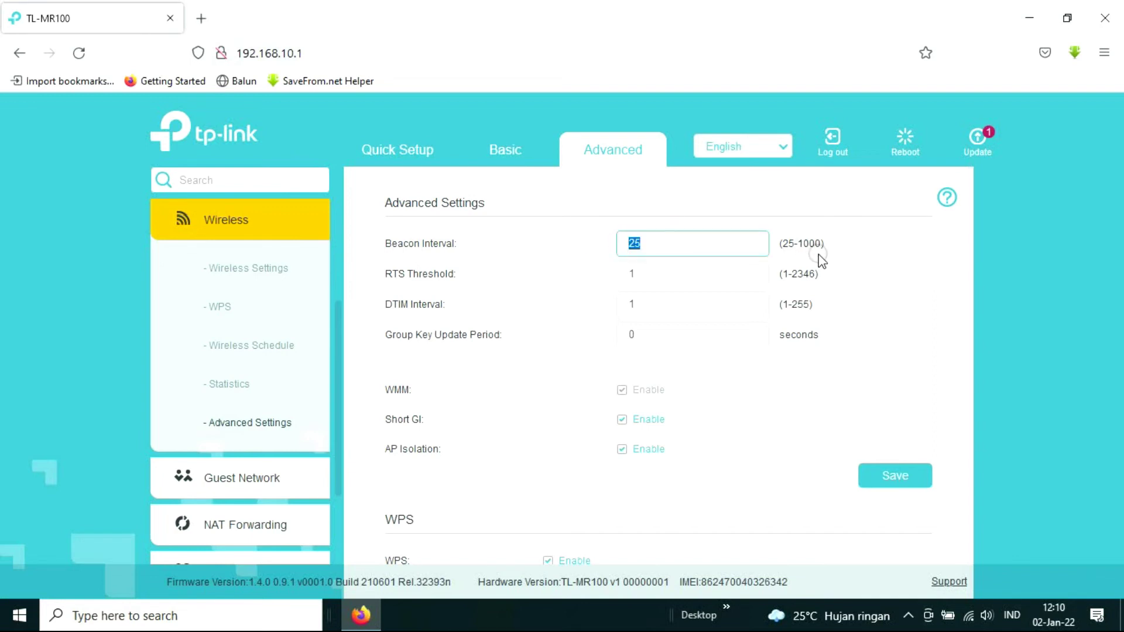
click(648, 243)
double_click(648, 244)
key(Tab)
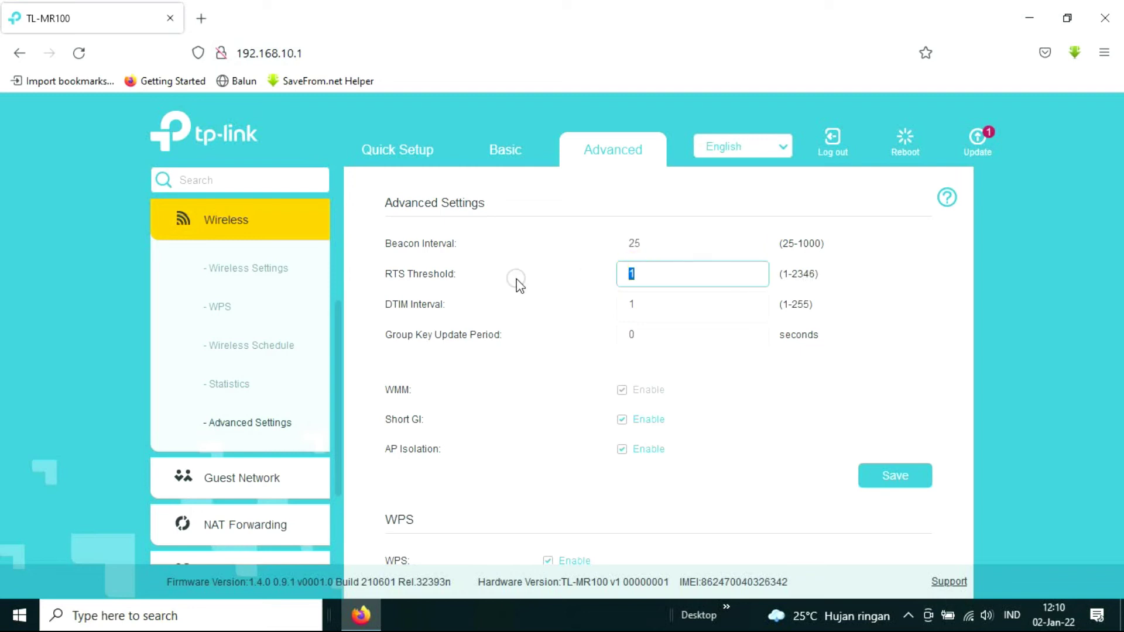
Set the RTS Threshold to 1 and save the advanced wireless settings
text(50)
double_click(637, 272)
text(1)
click(724, 398)
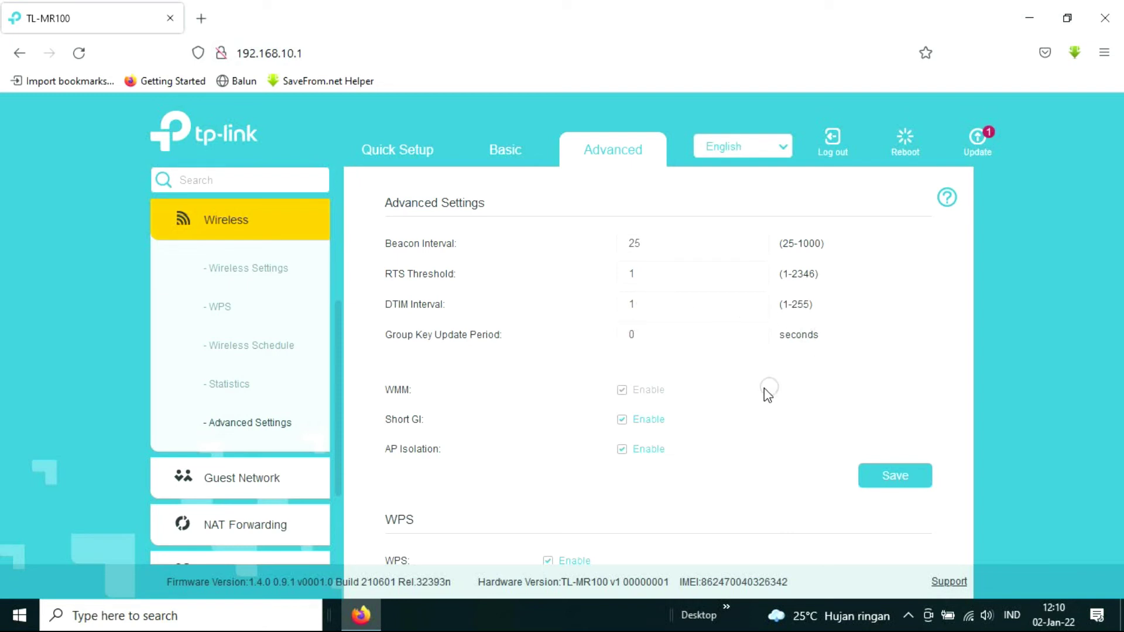
click(898, 479)
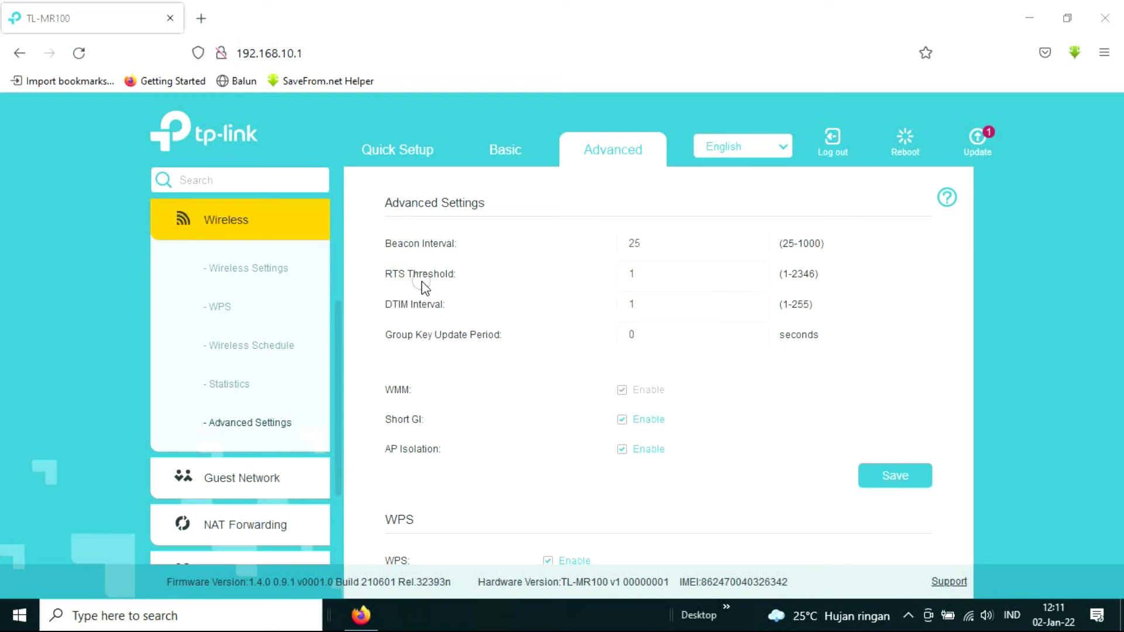
Select the RTS Threshold value in the advanced wireless settings
double_click(650, 273)
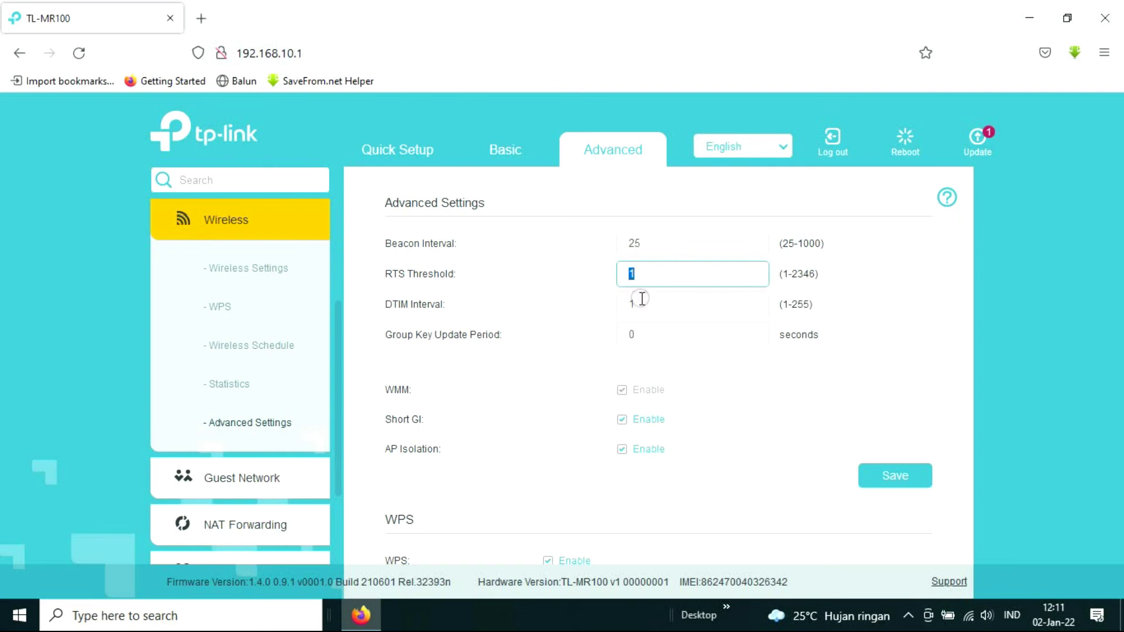